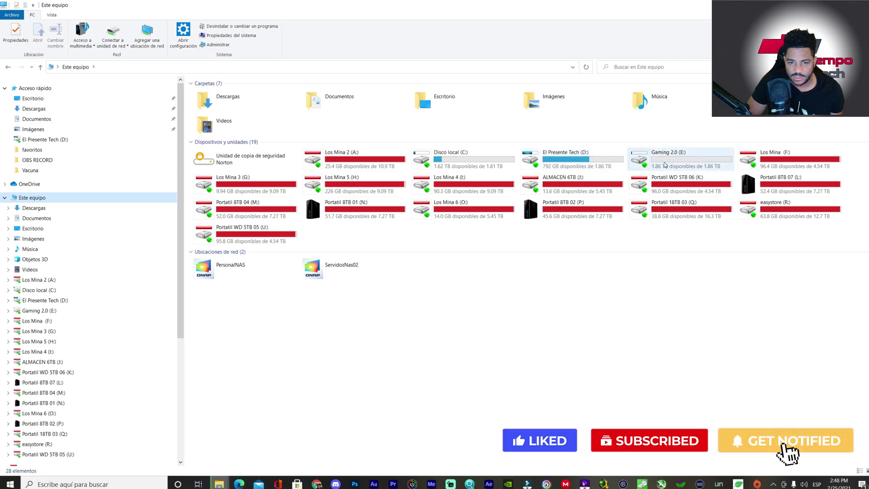
# Look through the contents of the Gaming 2.0 (E:) drive and check its used and free space in its properties
pyautogui.click(678, 166)
pyautogui.doubleClick(678, 165)
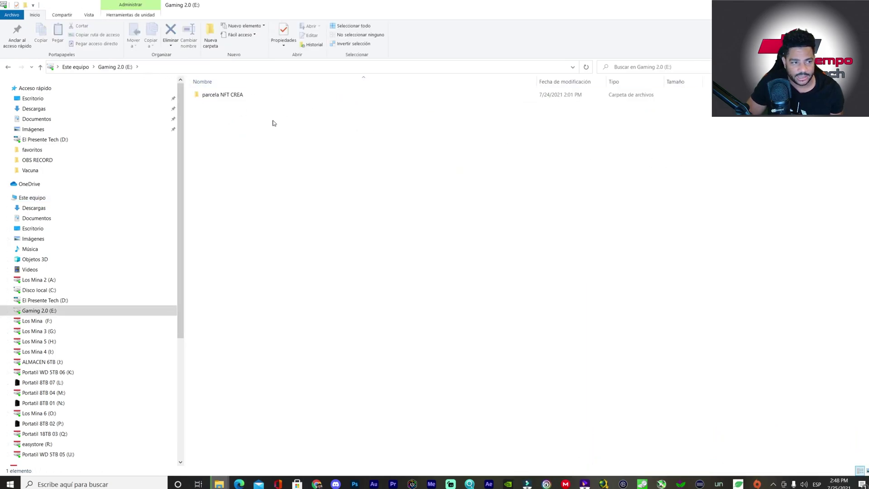
pyautogui.hotkey('alt', 'Left')
pyautogui.rightClick(680, 160)
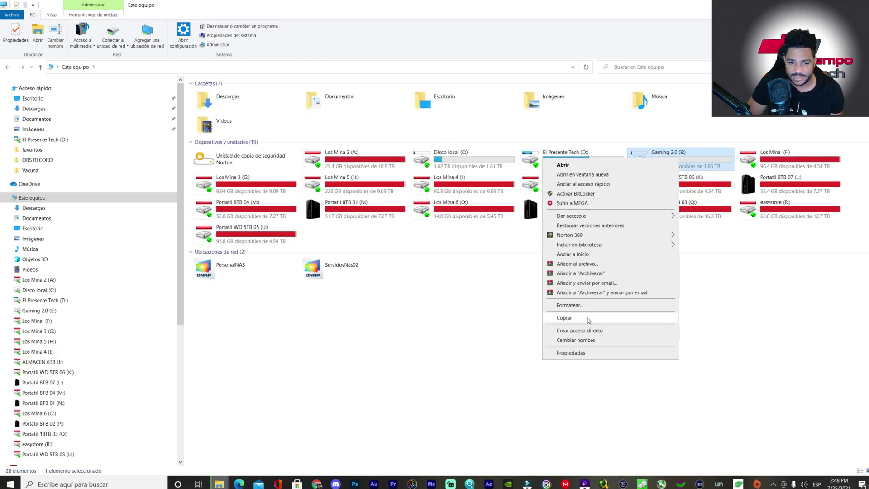
pyautogui.click(558, 353)
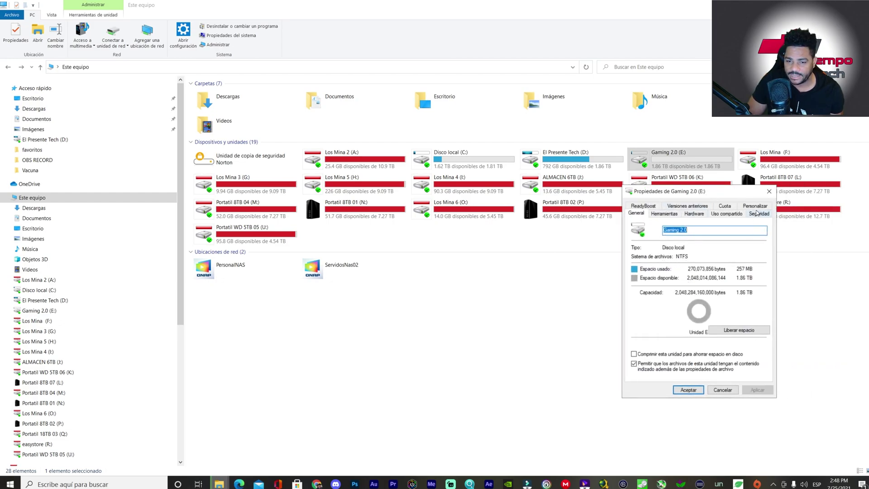
pyautogui.click(769, 191)
# Open the El Presente Tech (D:) drive to review its plot files and check the running file transfer
pyautogui.doubleClick(589, 163)
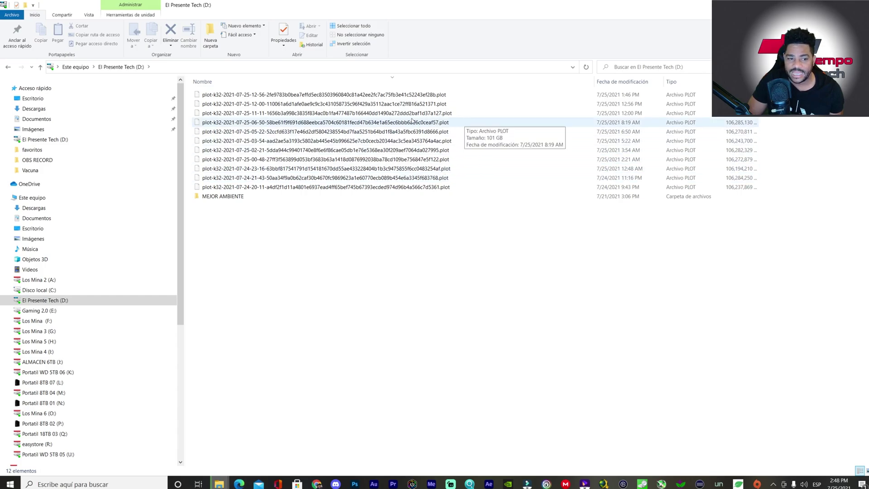
pyautogui.moveTo(220, 484)
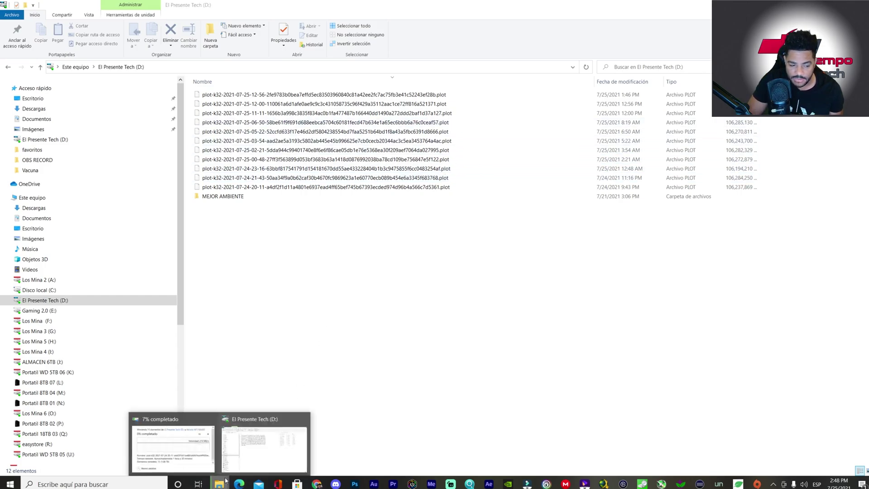
pyautogui.click(203, 451)
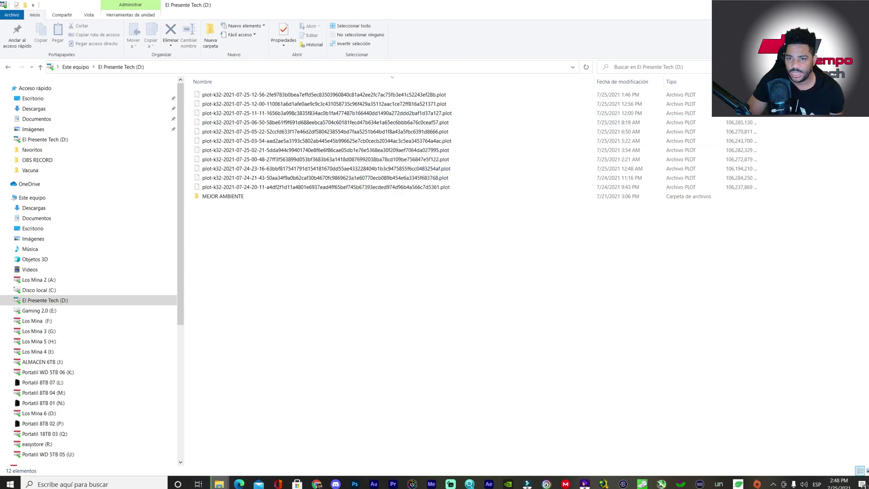
# Switch to the CorePool dashboard in the browser, and return to the desktop to see the file transfer progress
pyautogui.hotkey('alt', 'Tab')
pyautogui.click(627, 272)
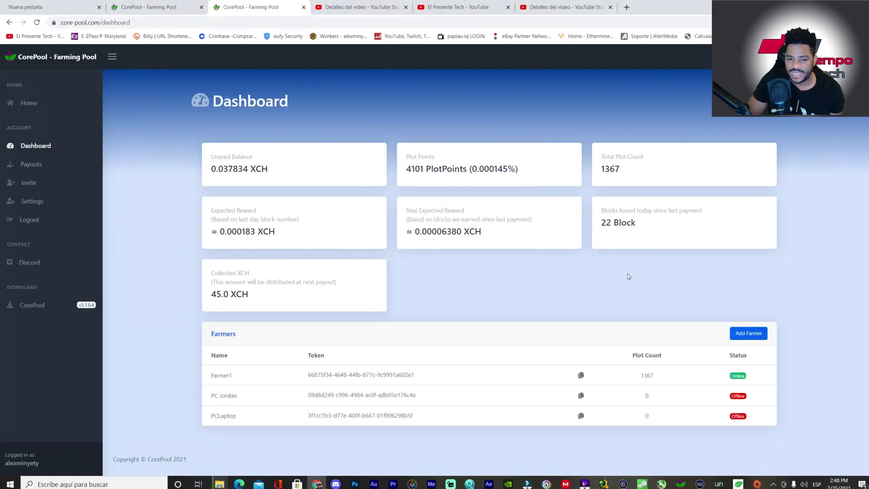
pyautogui.press('super+d')
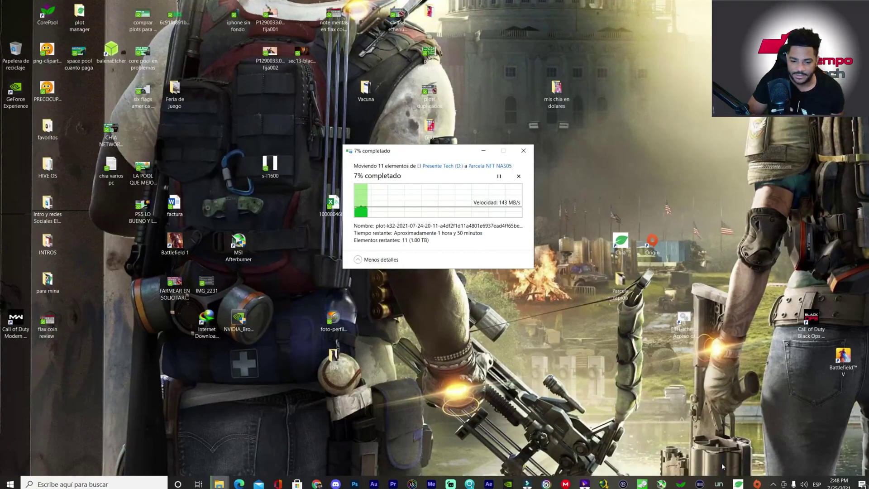
# Review the wallet, plots, farm and pool pages in Chia Blockchain, and return to the CorePool dashboard in the browser
pyautogui.click(738, 484)
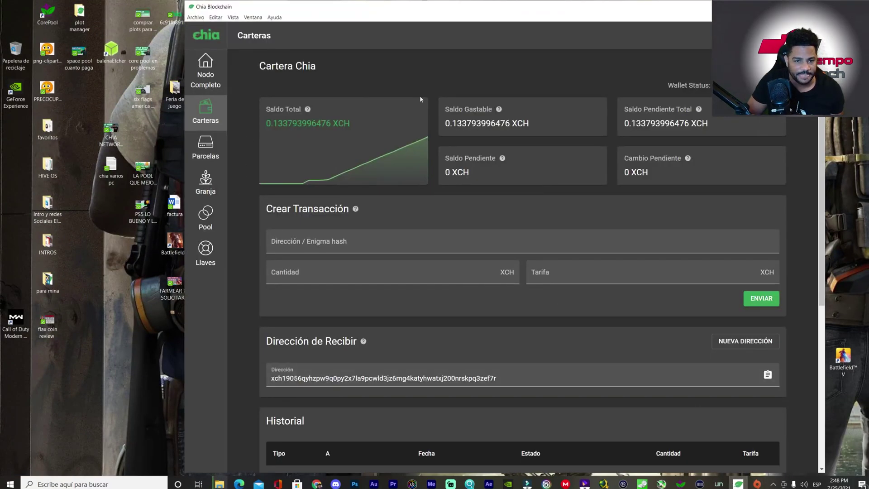
pyautogui.press('super+Up')
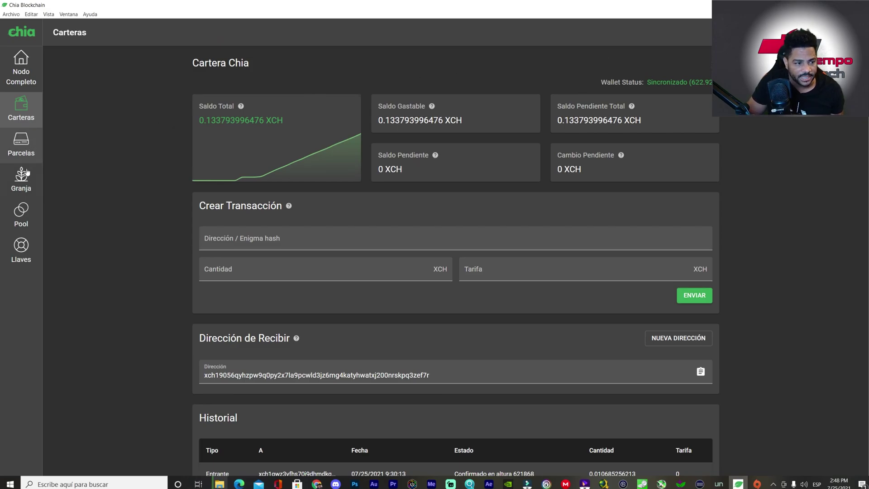
pyautogui.click(24, 147)
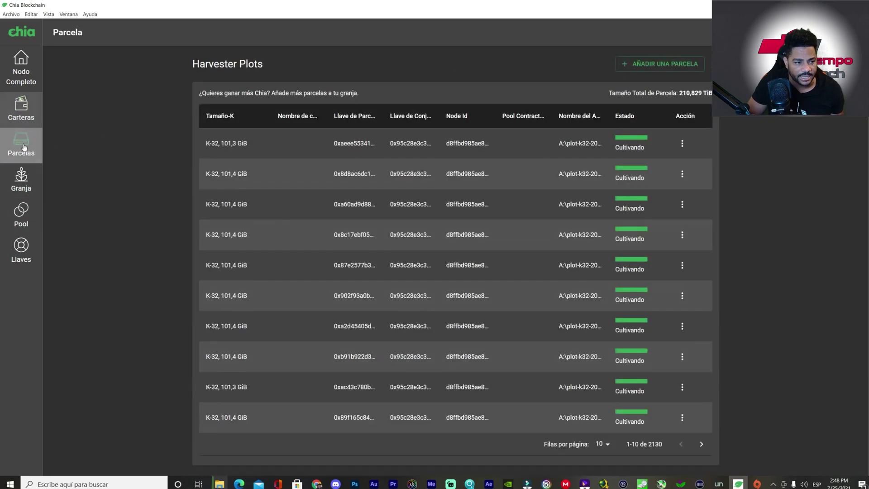
pyautogui.click(21, 176)
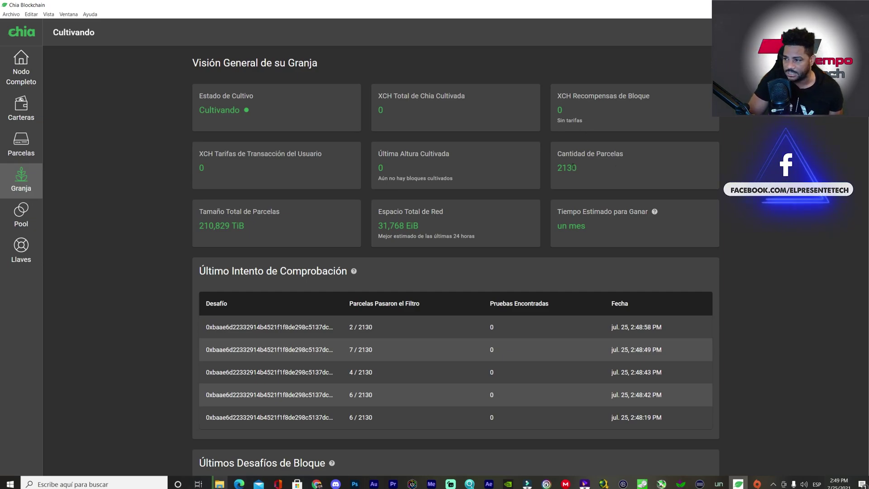
pyautogui.click(31, 220)
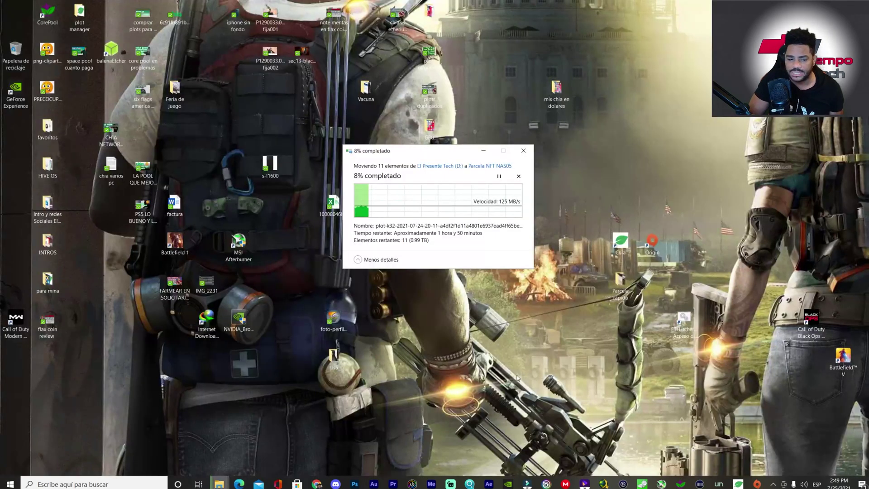
pyautogui.click(317, 484)
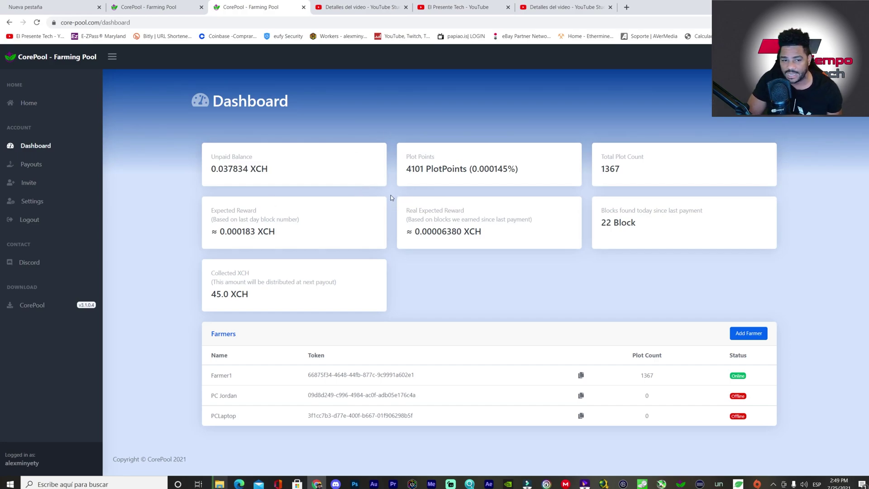
# Switch to Hard Disk Sentinel and examine the health and lifetime writes of the Gaming 2.0 (E:) PCIe SSD
pyautogui.click(774, 485)
pyautogui.click(781, 424)
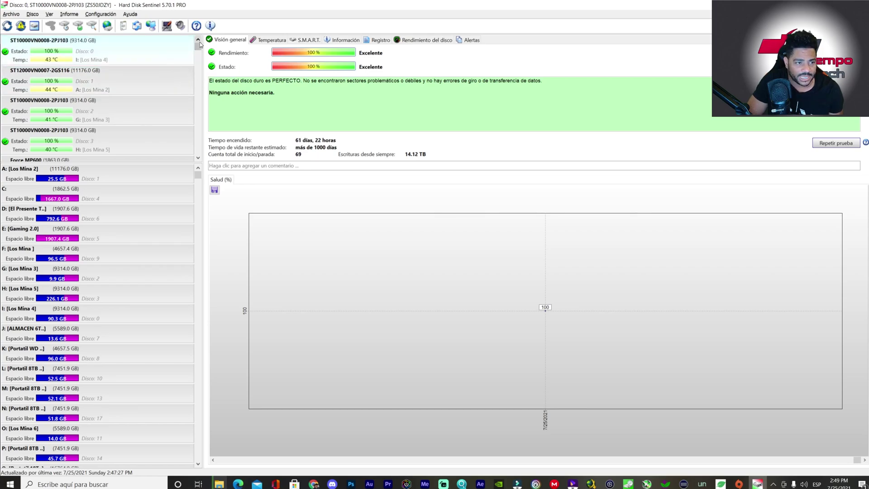
pyautogui.scroll(-1, 199, 44)
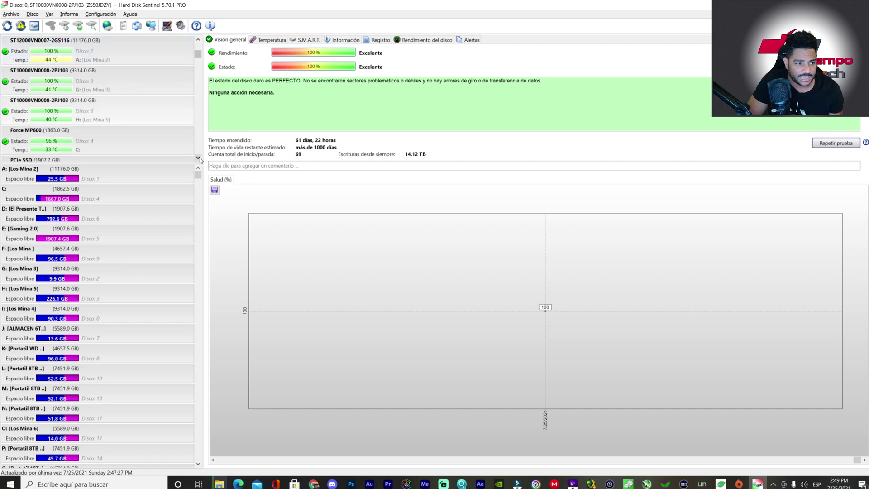
pyautogui.click(199, 158)
pyautogui.click(199, 158)
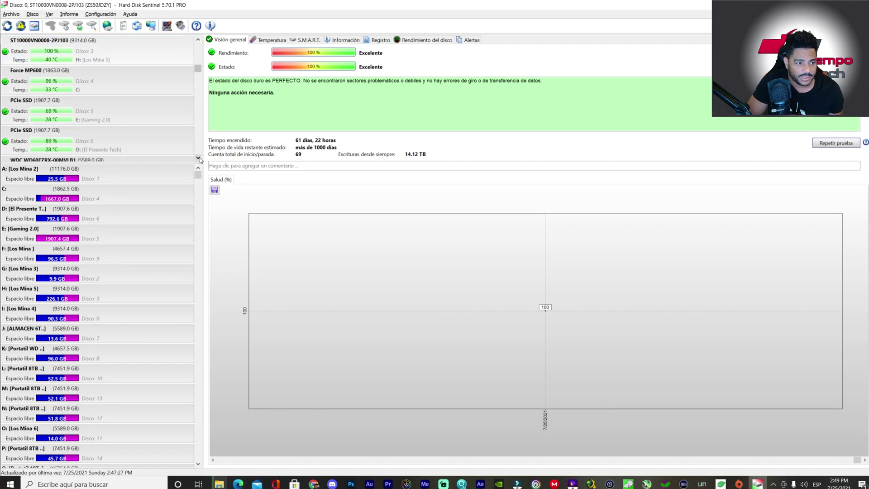
pyautogui.click(109, 118)
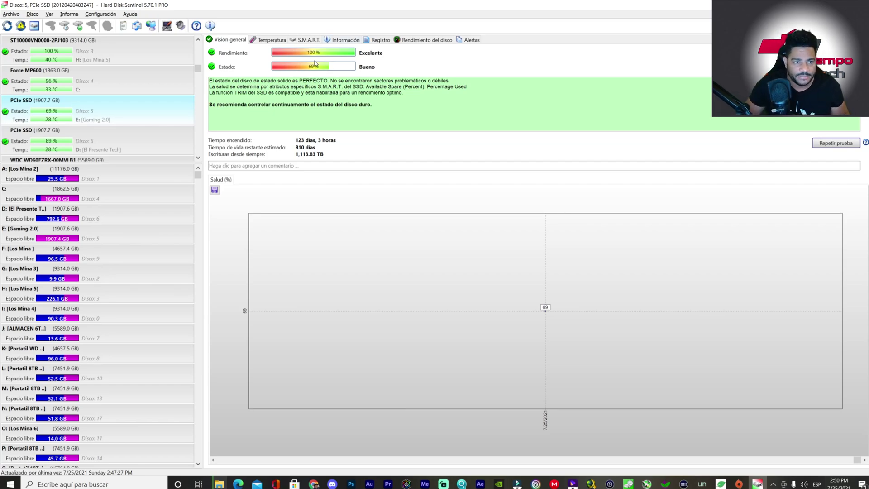
pyautogui.moveTo(312, 64)
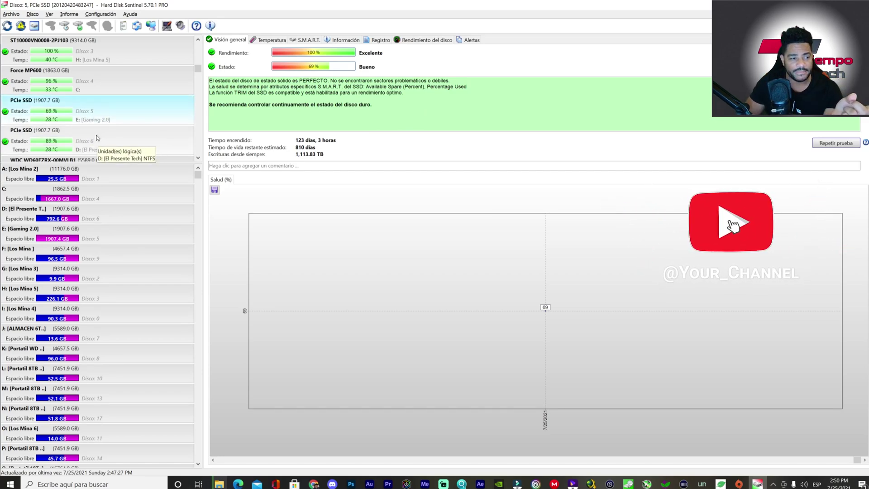
# Browse the health overviews of the ALMACEN 6TB (J:) disk, the El Presente Tech (D:) SSD and the first hard disks
pyautogui.click(99, 158)
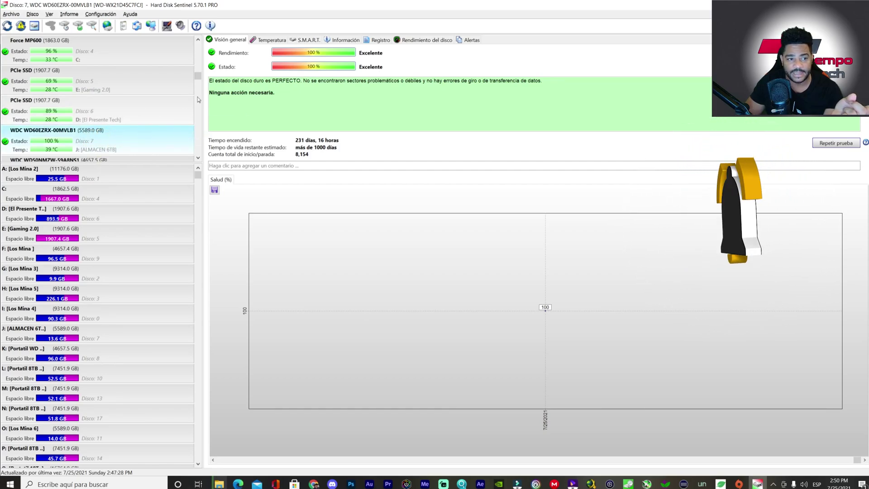
pyautogui.click(125, 113)
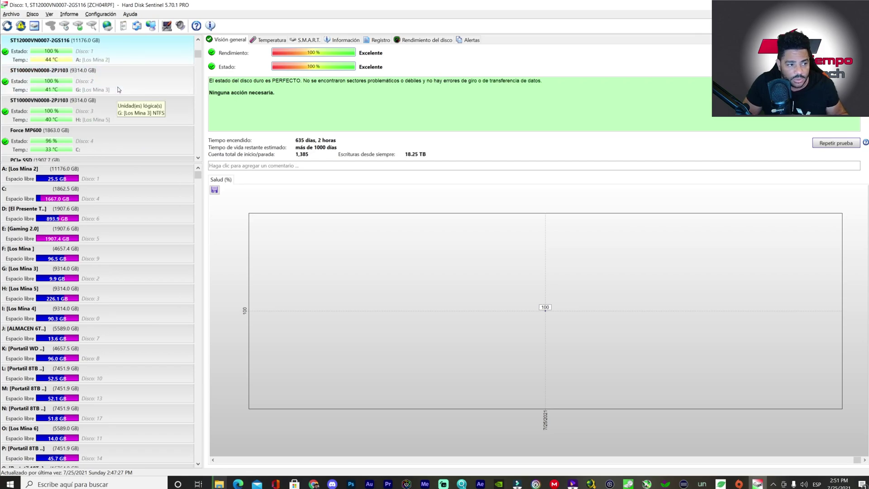
pyautogui.scroll(1, 119, 89)
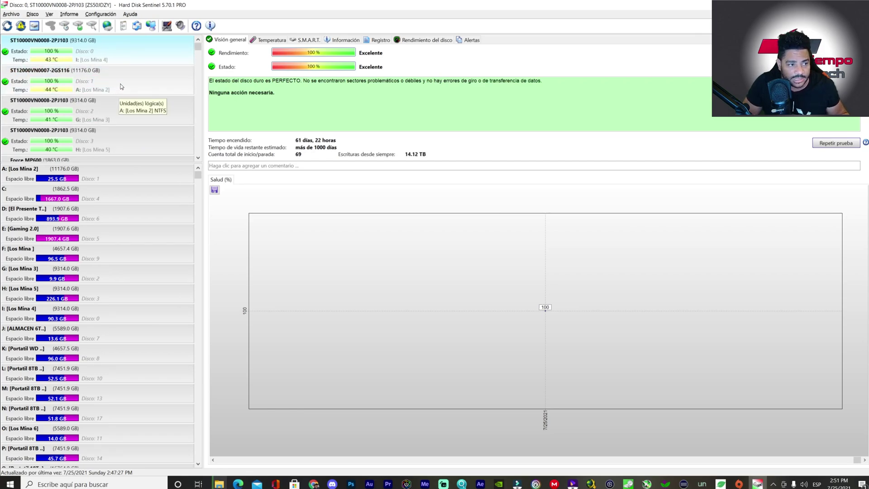
# Examine the health, power-on time and total writes of the Force MP600 system SSD (C:)
pyautogui.scroll(-2, 121, 87)
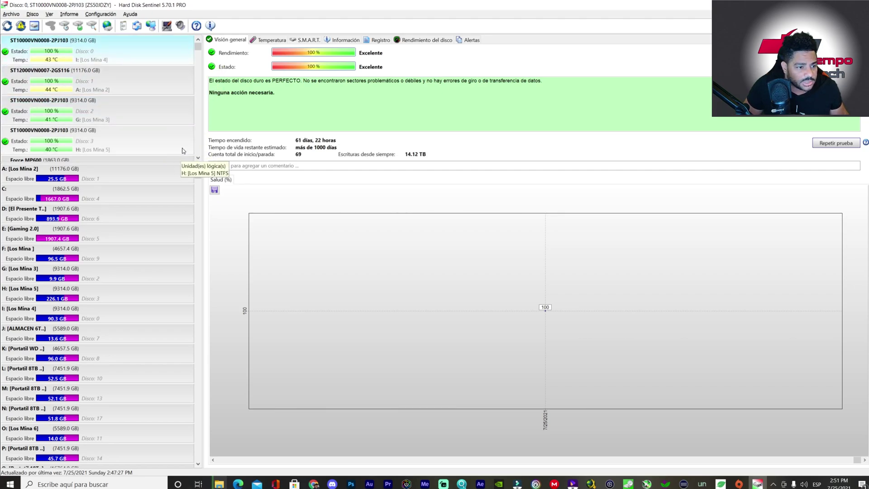
pyautogui.click(198, 158)
pyautogui.click(198, 158)
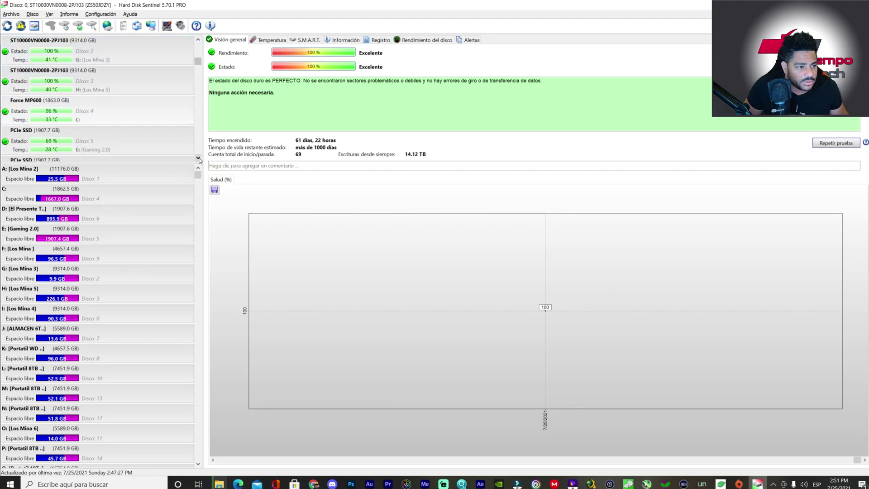
pyautogui.click(94, 111)
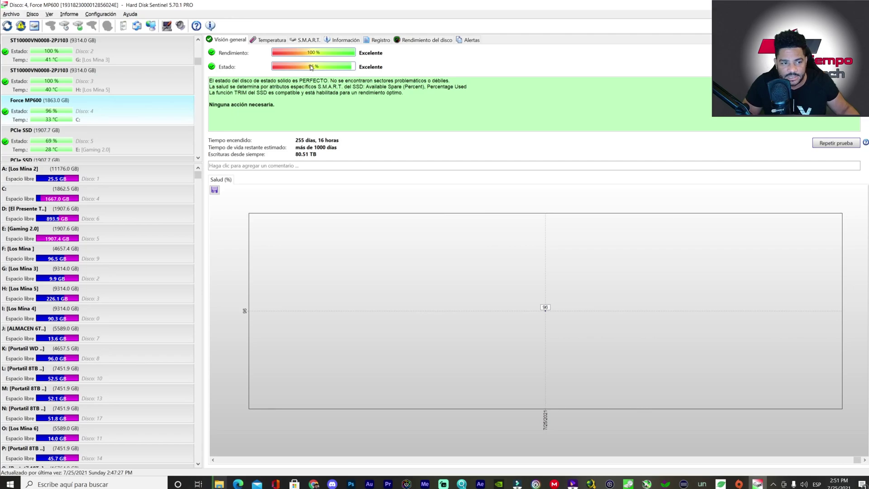
pyautogui.moveTo(324, 70)
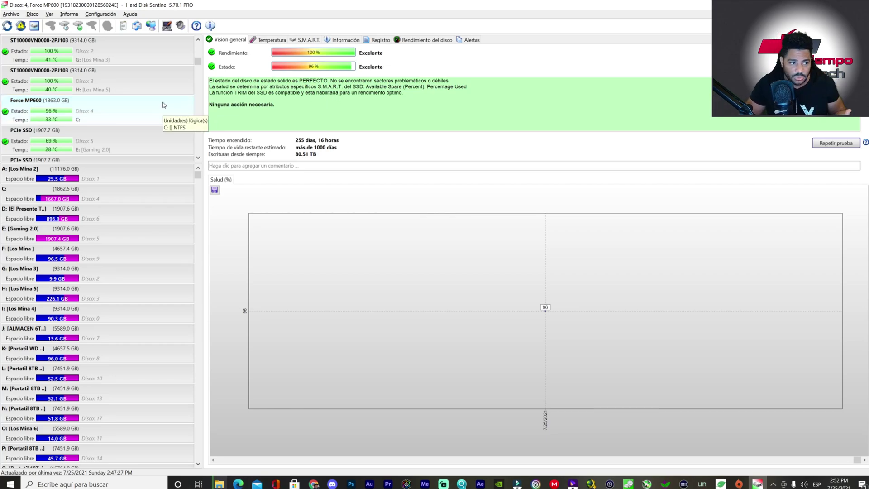
# Compare the health overview of the Los Mina 2 (A:) hard disk with that of the Gaming 2.0 (E:) SSD
pyautogui.scroll(4, 146, 91)
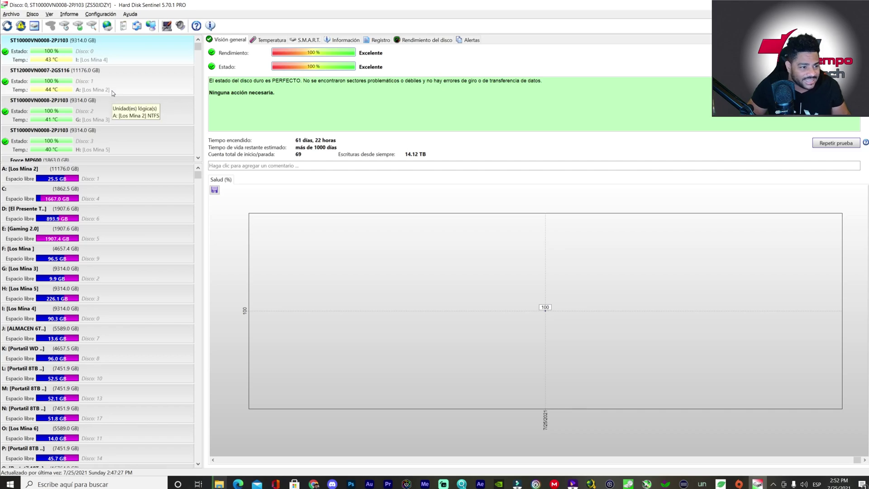
pyautogui.click(113, 90)
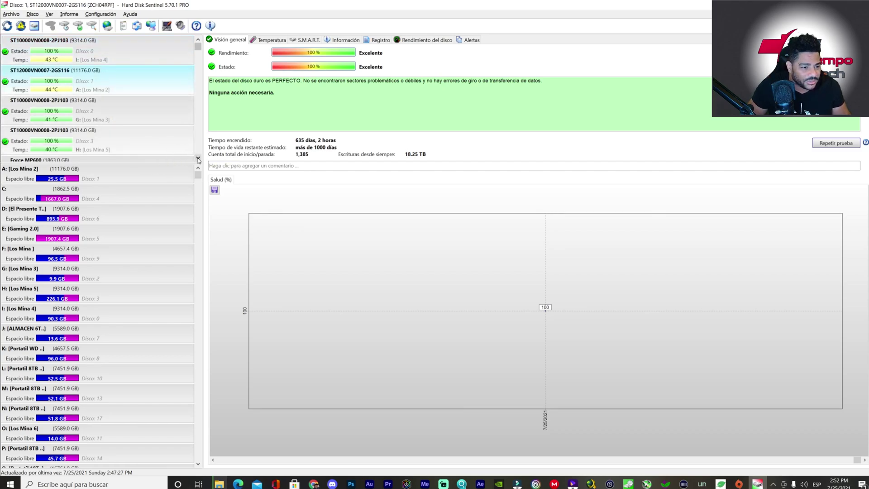
pyautogui.scroll(-2, 172, 153)
pyautogui.click(158, 153)
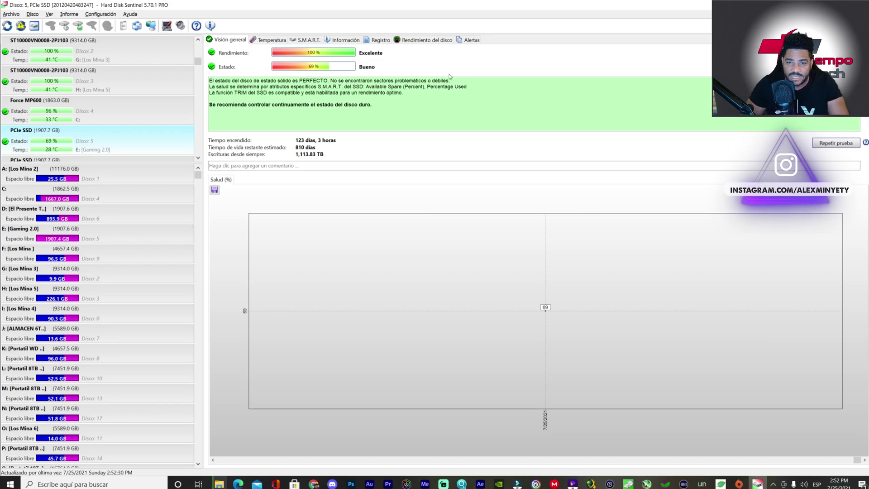
# Switch to CorePool in the browser, review the payout history, and highlight the unpaid balance on the dashboard
pyautogui.hotkey('alt', 'Tab')
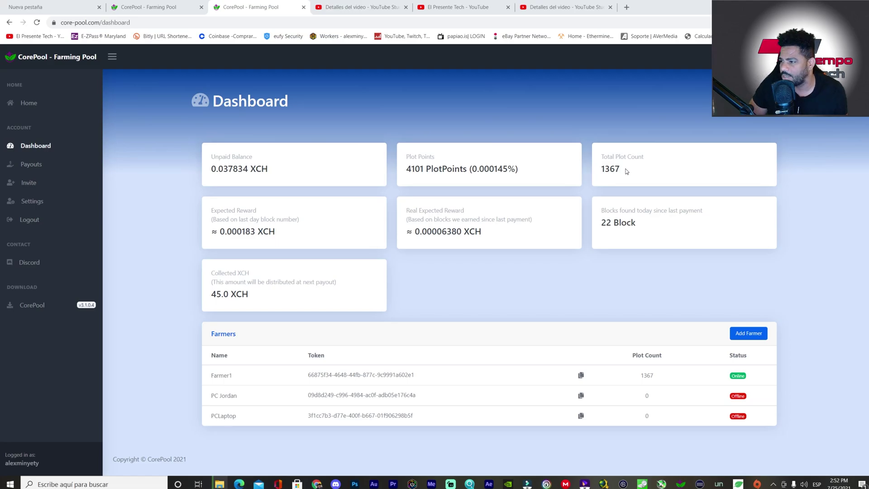
pyautogui.click(38, 167)
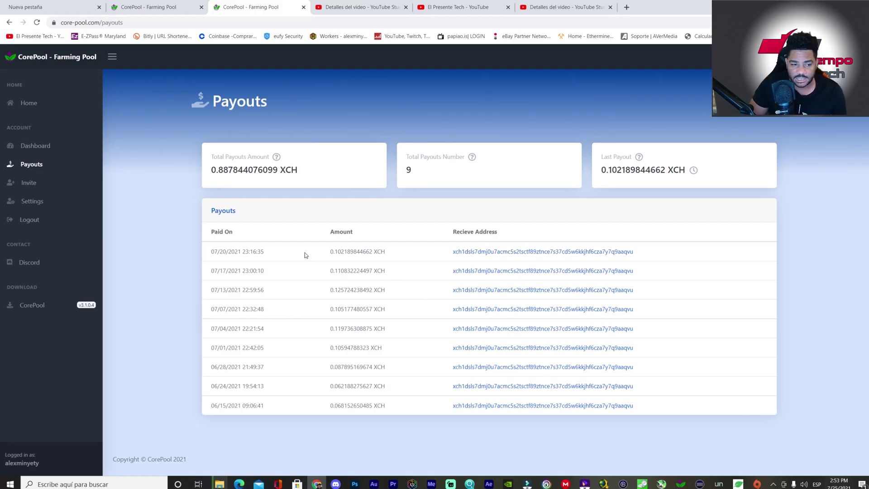
pyautogui.click(48, 146)
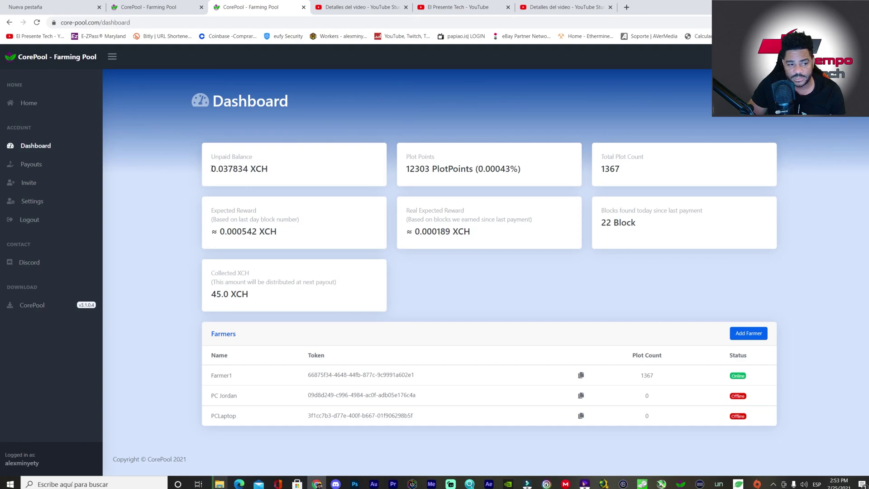
pyautogui.moveTo(211, 169); pyautogui.dragTo(247, 169)
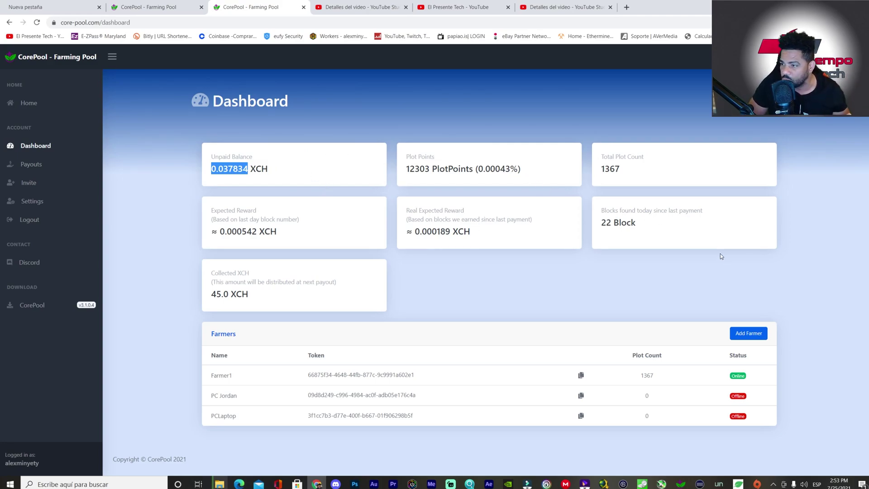
# Switch to Chia Blockchain and examine the plot count and points of the Blue Chinchilla pool
pyautogui.click(742, 484)
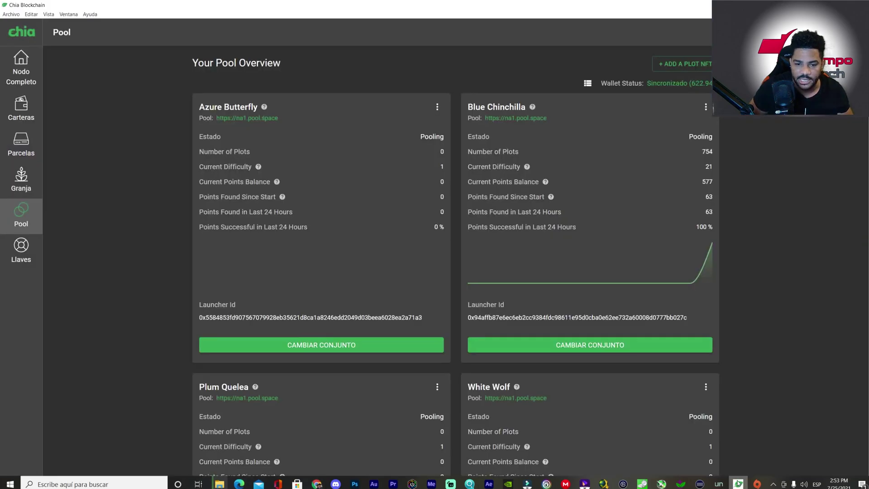
pyautogui.click(24, 186)
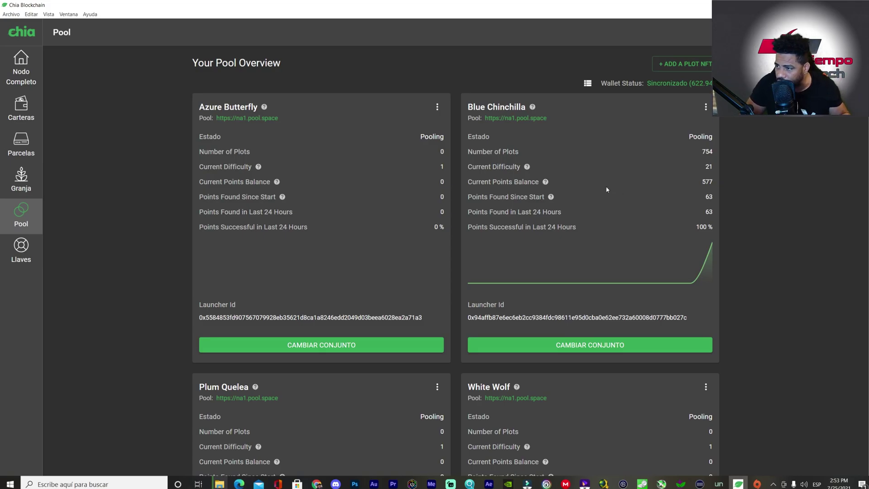
# Review the Chia wallet balance, the pool overview, the harvester plots list and the farm overview
pyautogui.click(20, 107)
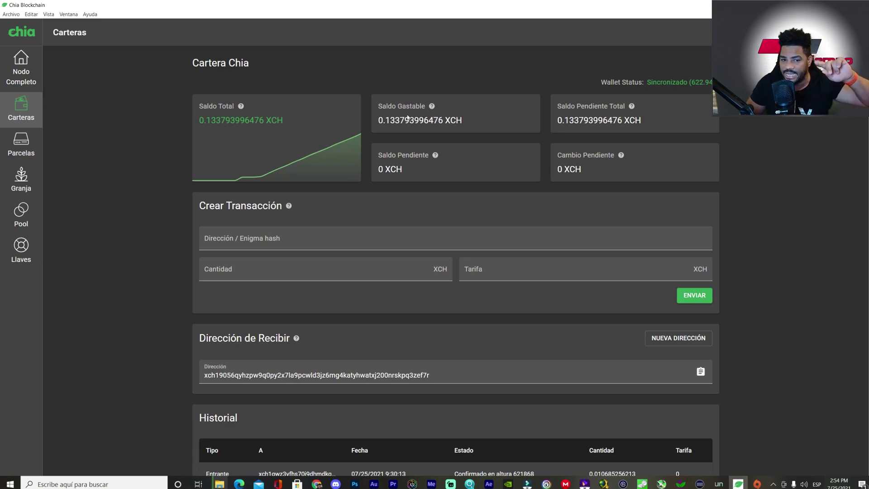
pyautogui.click(25, 220)
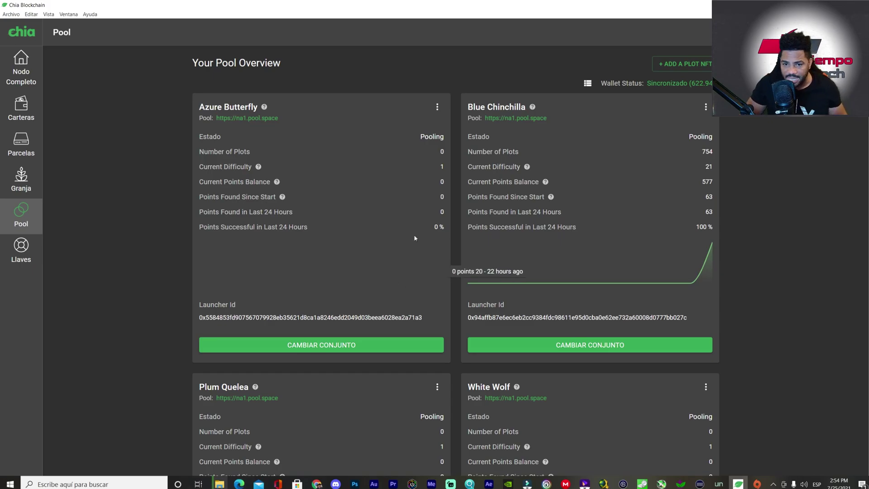
pyautogui.click(26, 149)
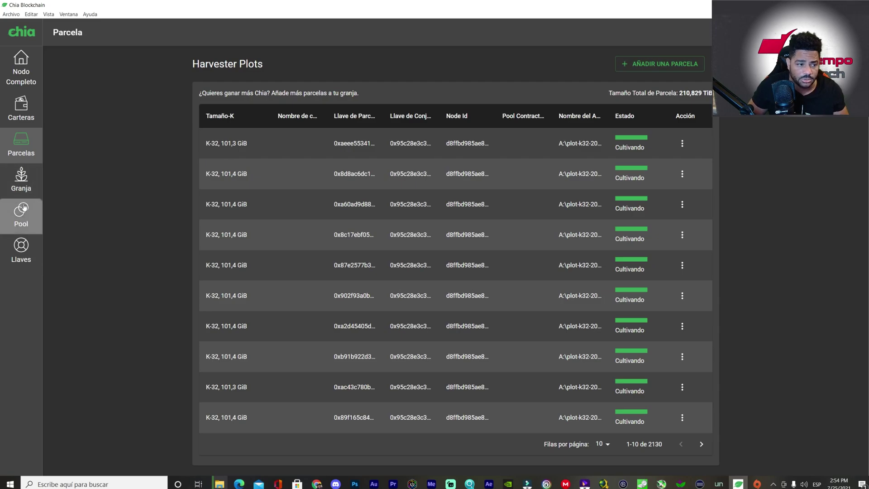
pyautogui.click(24, 191)
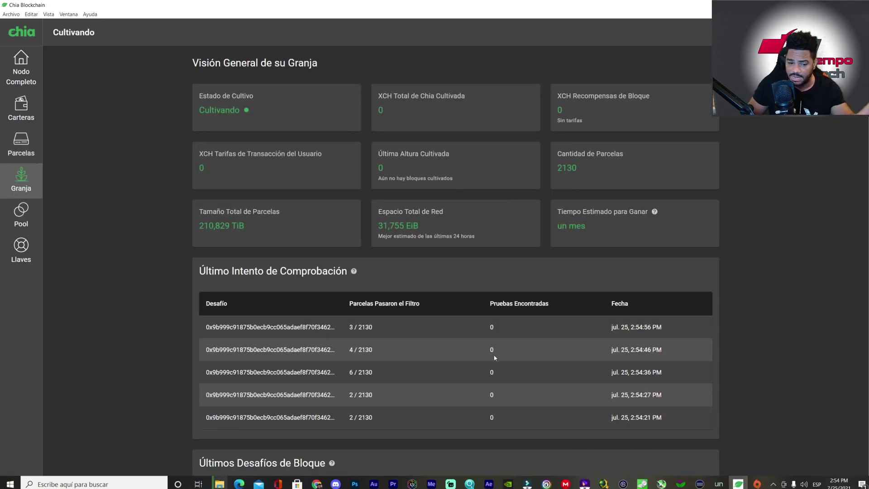
# Switch to the CorePool dashboard in the browser and reload it to check the current plot points and rewards
pyautogui.hotkey('alt', 'Tab')
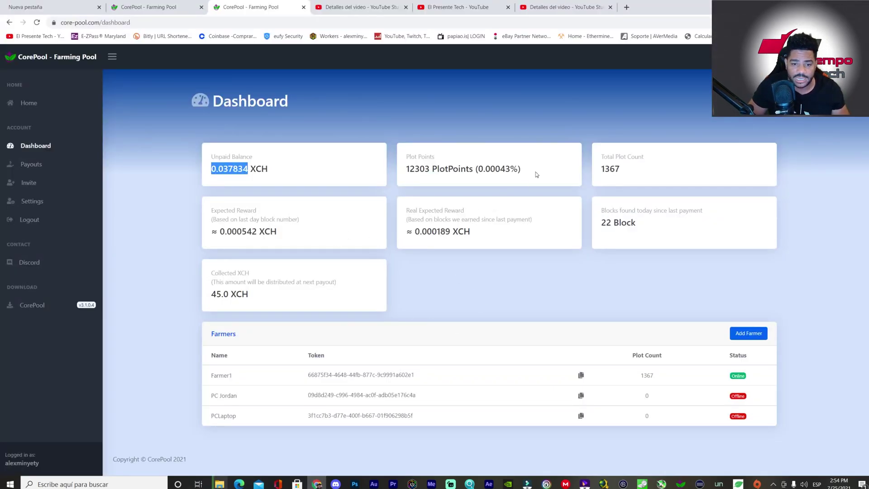
pyautogui.rightClick(557, 103)
pyautogui.click(579, 131)
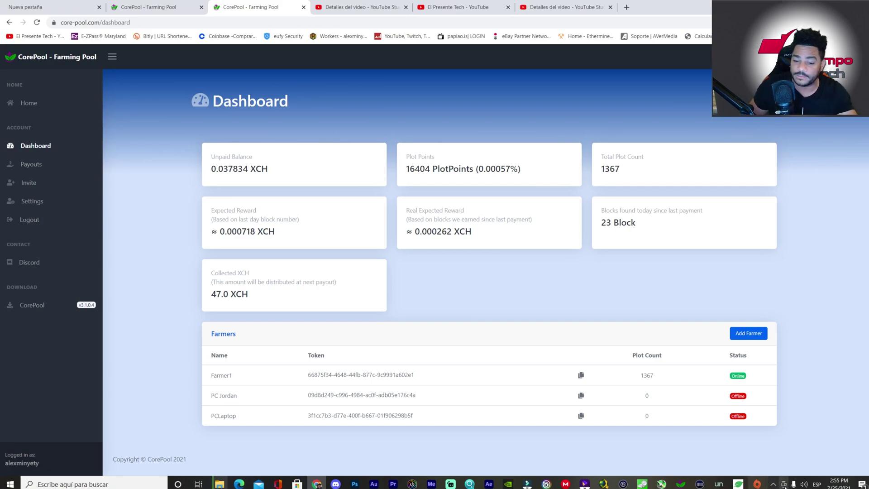
# Bring up the CorePool Farmer application, examine its farming log, and minimize its window
pyautogui.click(773, 484)
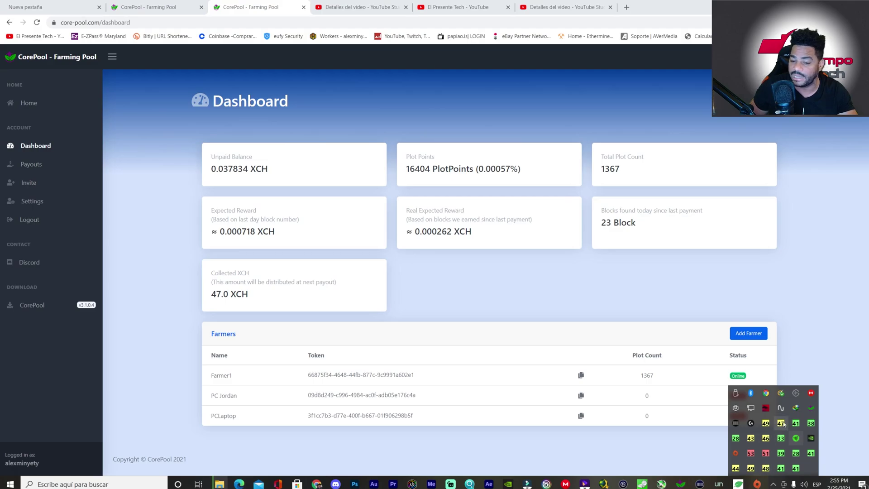
pyautogui.click(811, 409)
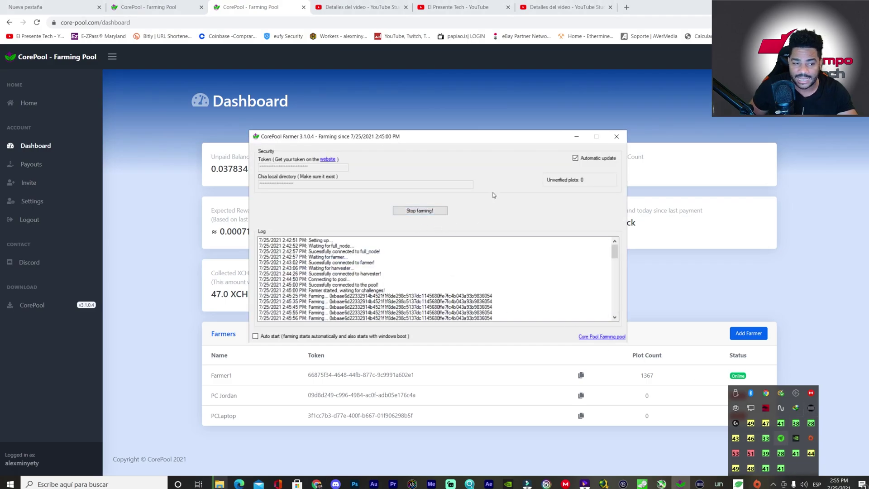
pyautogui.click(410, 212)
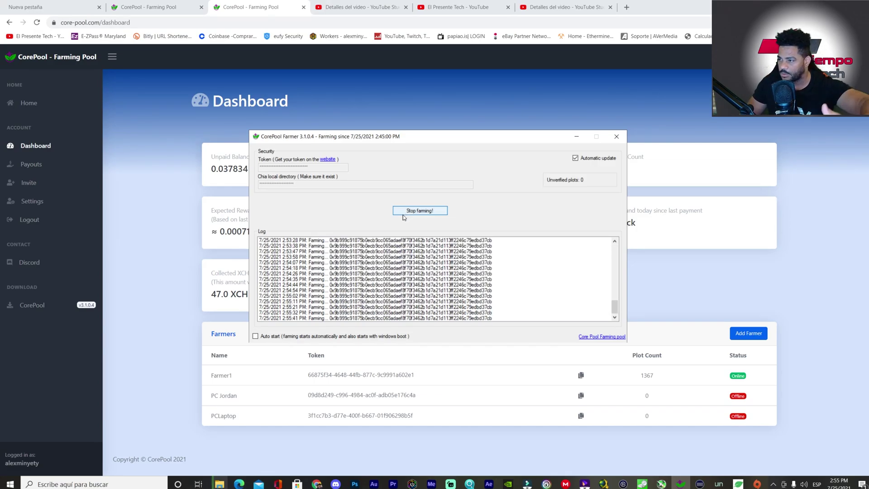
pyautogui.click(798, 198)
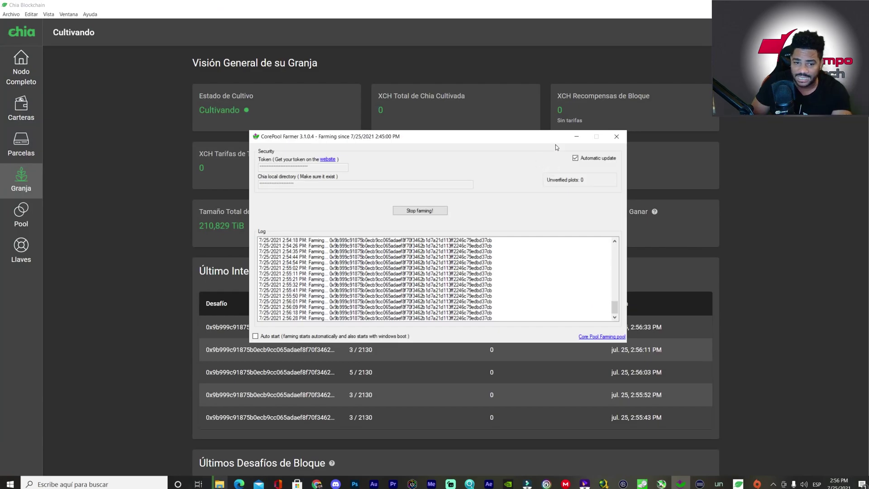
pyautogui.click(576, 136)
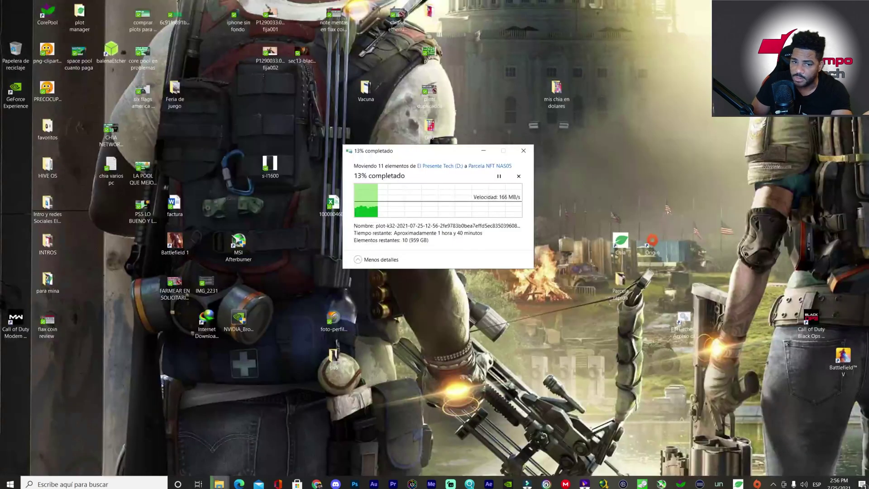
# Move the file transfer dialog aside and open AlmacenNas01 > ALMACEN05 16TB > Parcela NFT NAS05 in File Explorer
pyautogui.moveTo(438, 150); pyautogui.dragTo(529, 134)
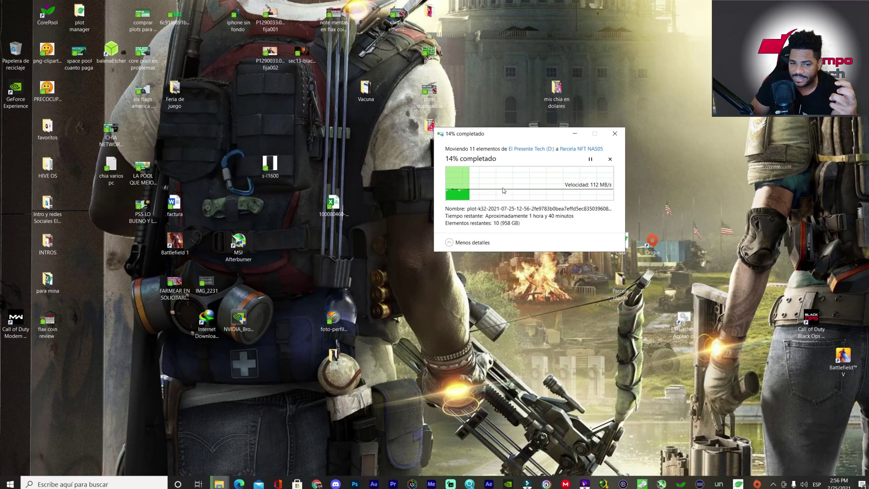
pyautogui.click(219, 483)
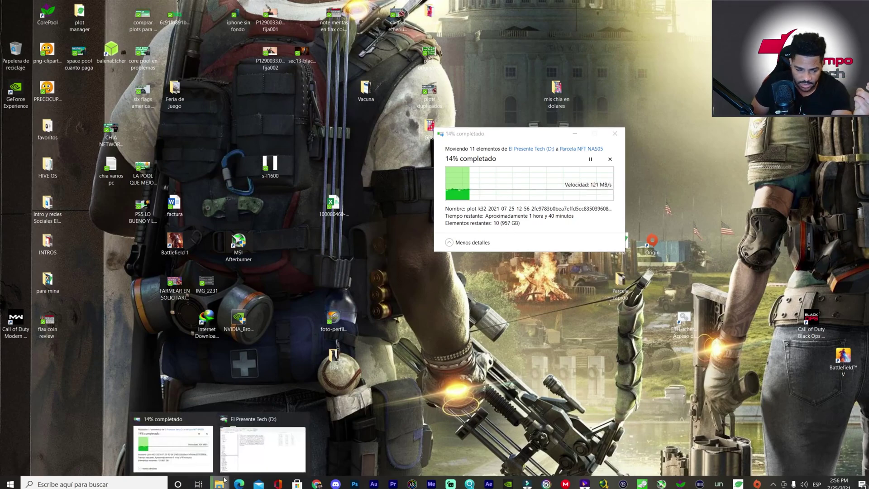
pyautogui.click(254, 446)
pyautogui.scroll(-10, 136, 349)
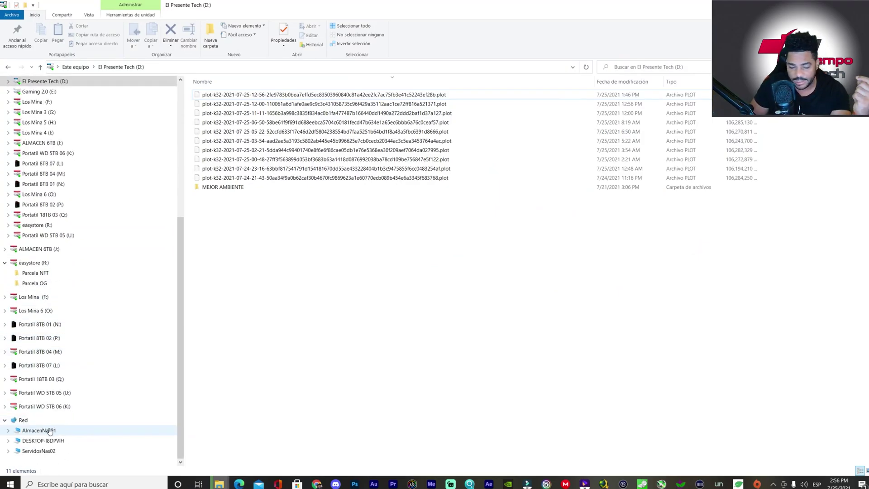
pyautogui.click(50, 431)
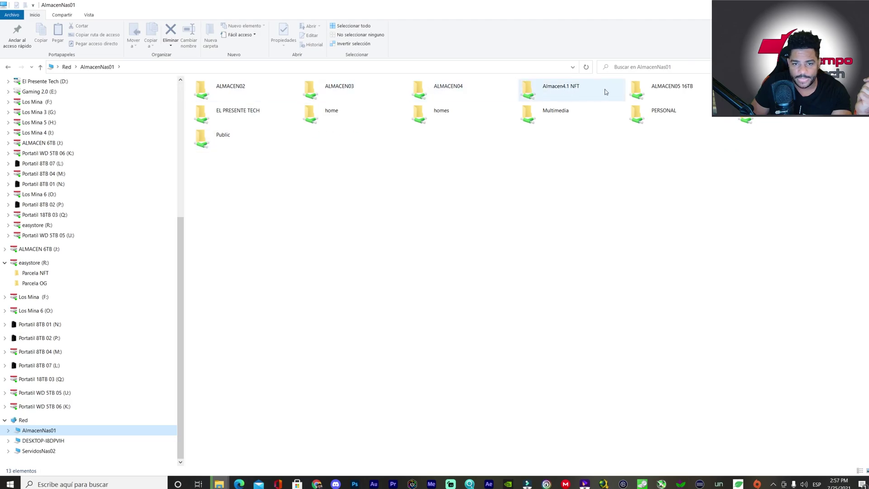
pyautogui.doubleClick(679, 88)
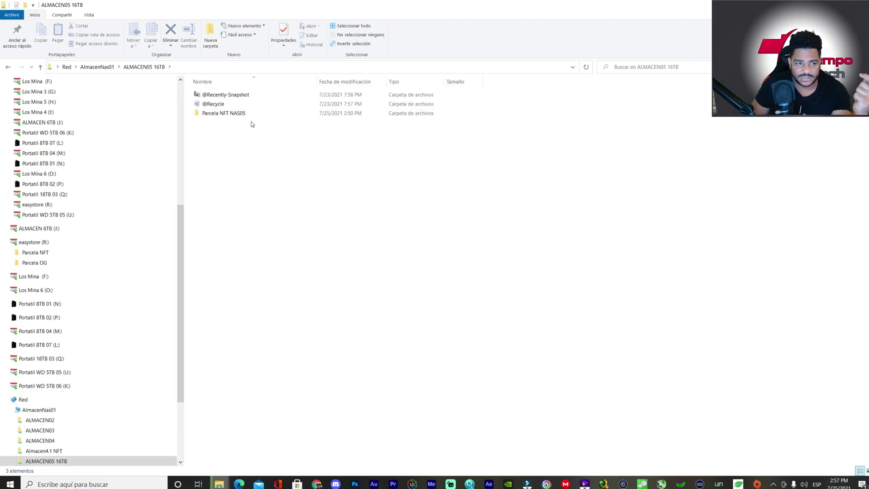
pyautogui.doubleClick(247, 114)
# Check the combined size of all plot files in Parcela NFT NAS05 through their properties, and close the folder window
pyautogui.click(308, 141)
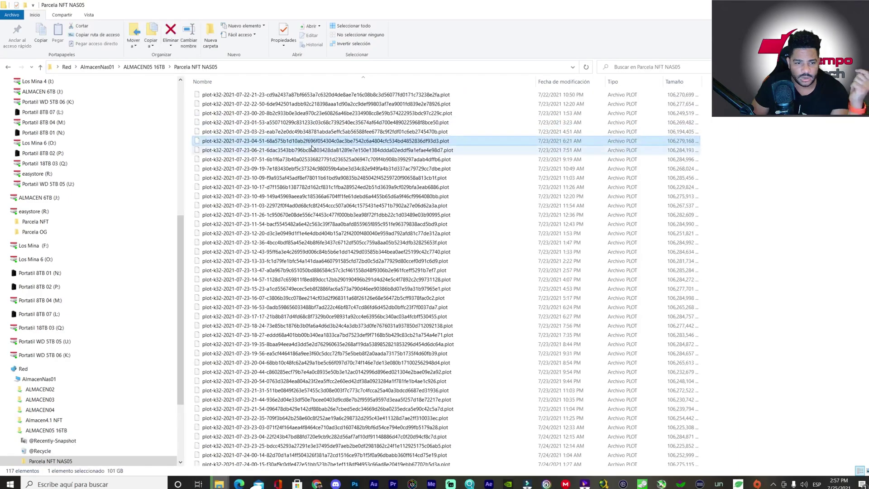
pyautogui.hotkey('ctrl', 'a')
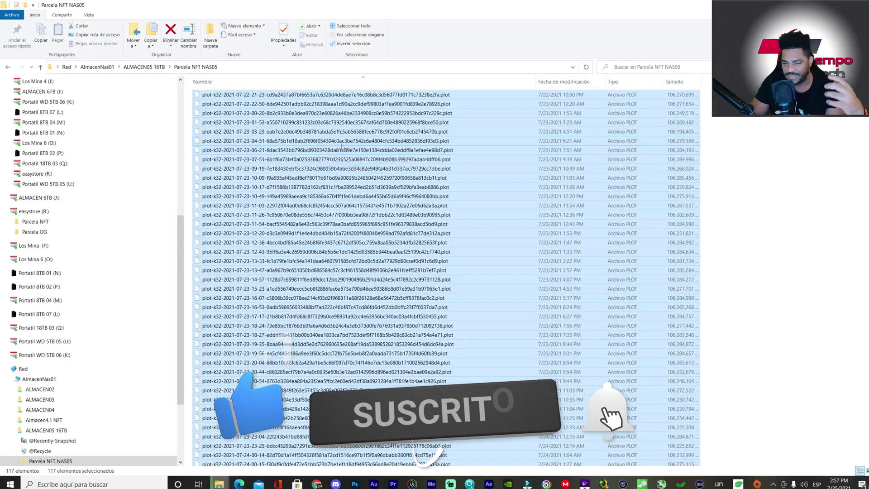
pyautogui.rightClick(317, 146)
pyautogui.moveTo(267, 226)
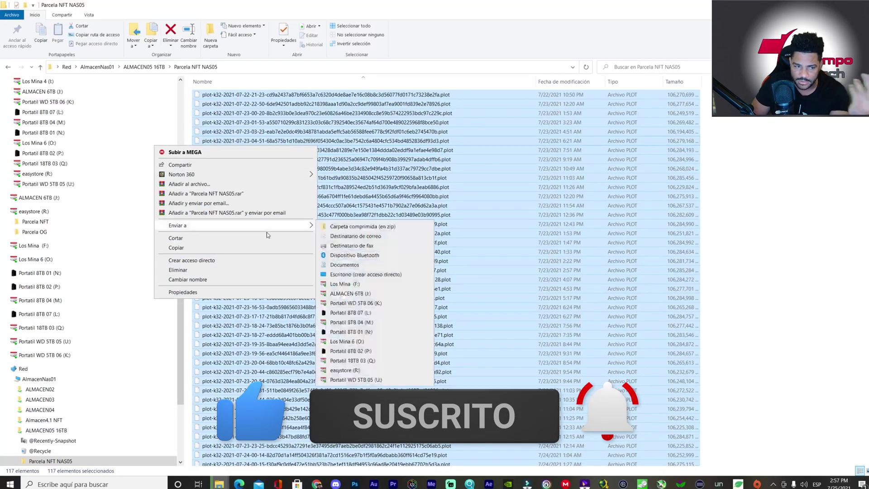
pyautogui.click(226, 292)
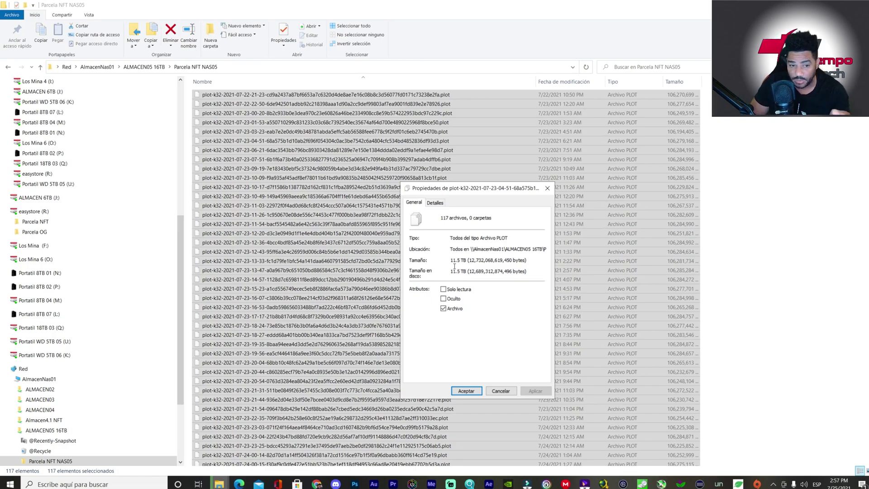
pyautogui.click(501, 389)
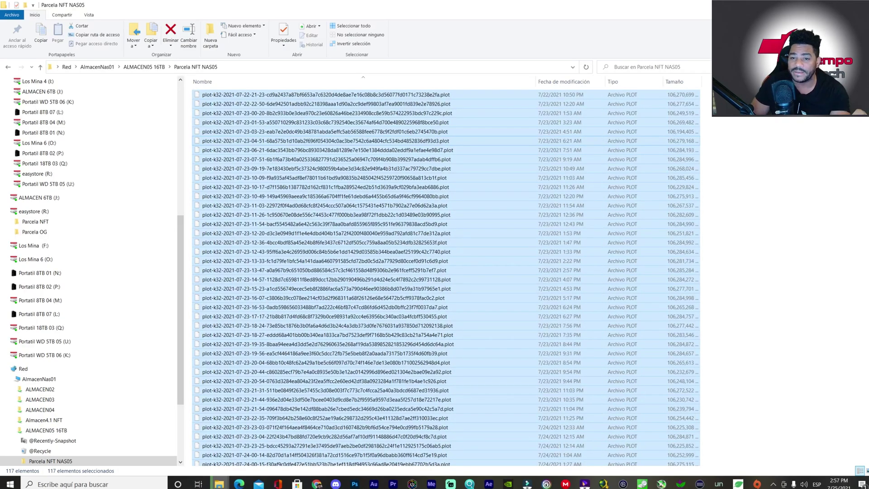
pyautogui.hotkey('ctrl', 'w')
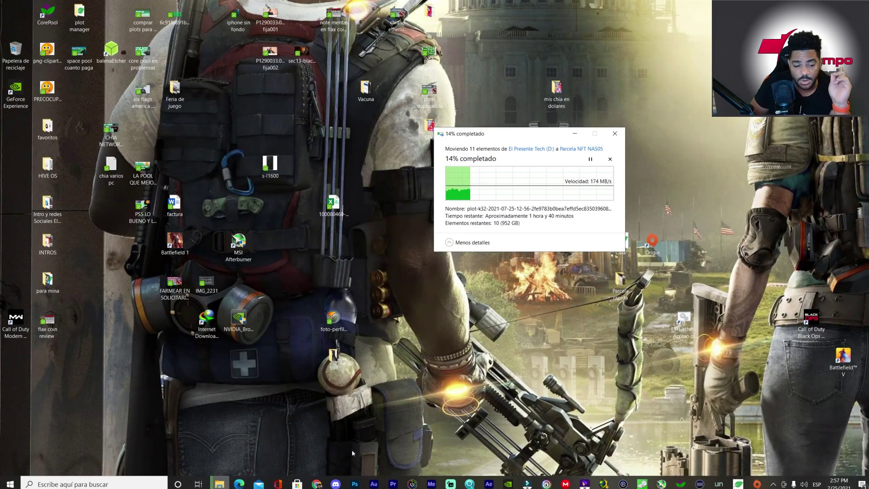
# Open a new File Explorer window on Este equipo and examine the free space of the drives
pyautogui.click(220, 484)
pyautogui.click(219, 484)
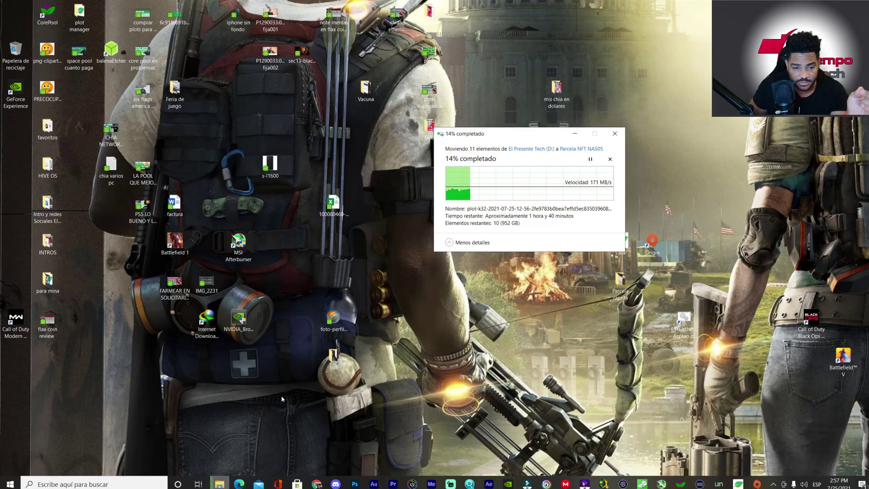
pyautogui.click(90, 483)
pyautogui.click(64, 265)
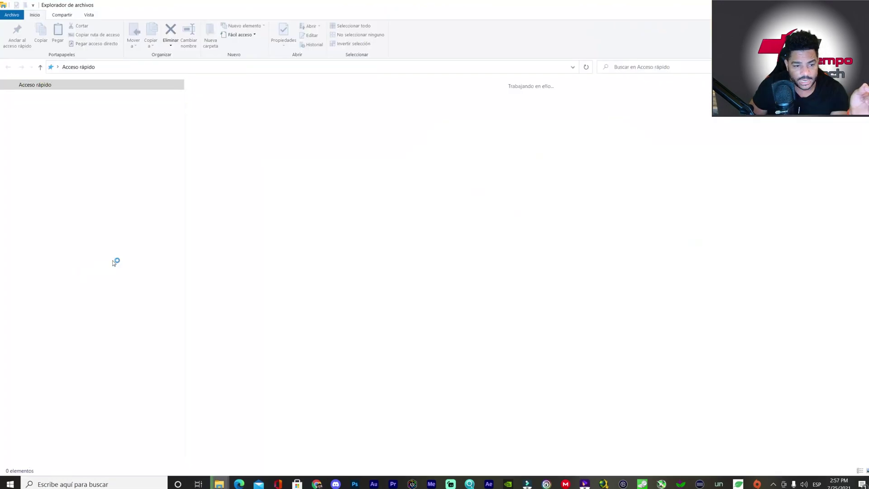
pyautogui.click(34, 198)
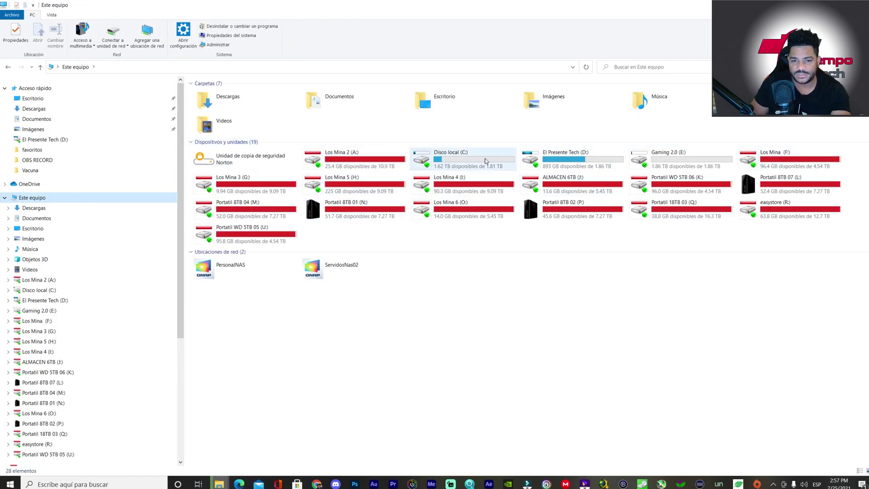
pyautogui.moveTo(490, 161)
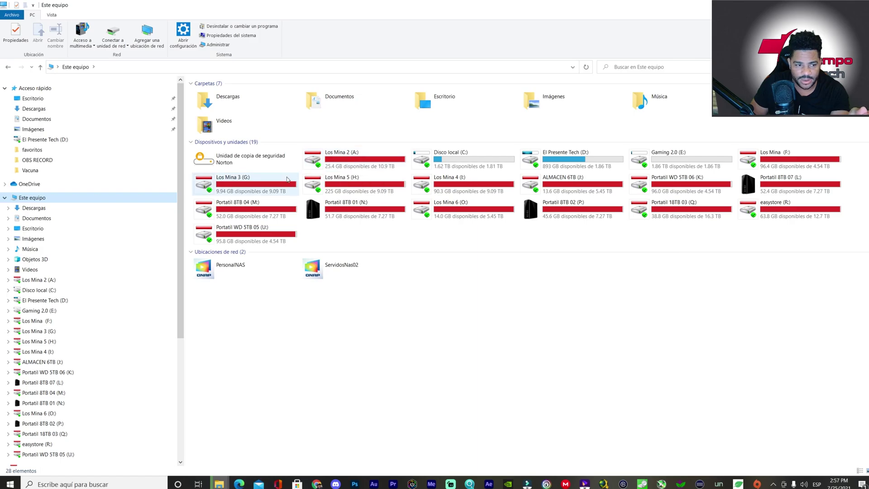
# Browse the ARCHIVOS DE JUEGOS > ORIGIN folder on Los Mina 5 (H:) and return to the drive's root
pyautogui.click(376, 183)
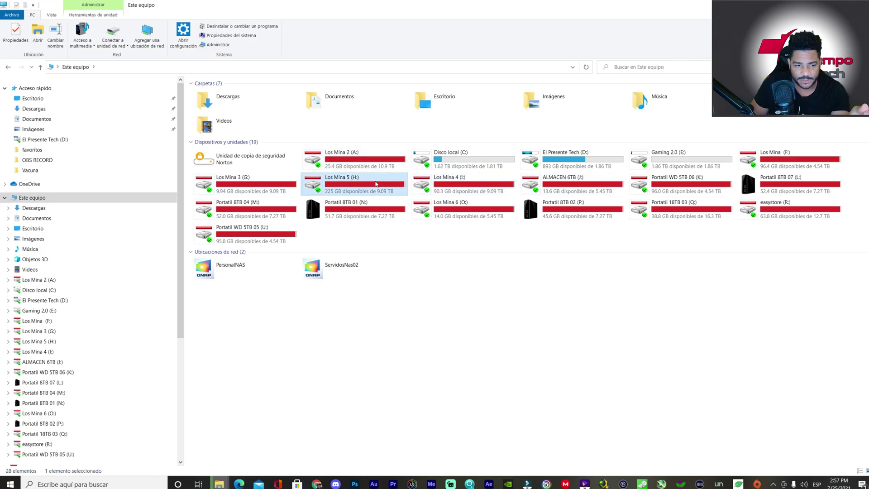
pyautogui.doubleClick(376, 183)
pyautogui.doubleClick(249, 88)
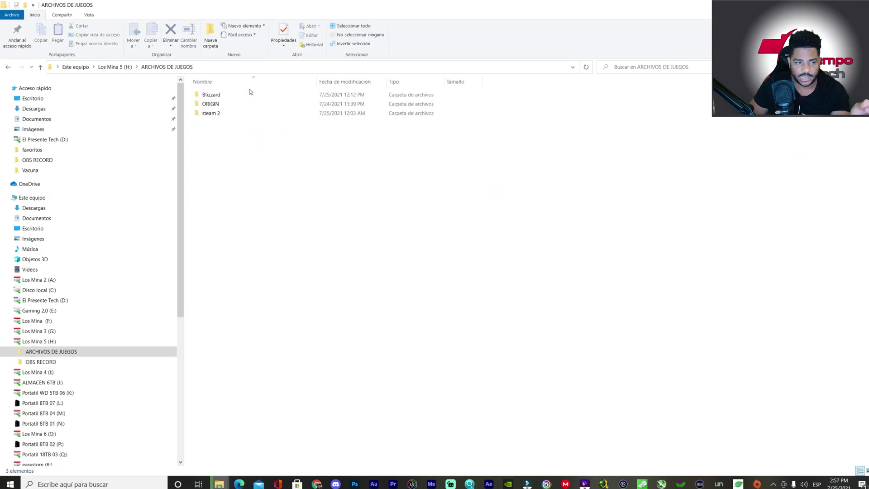
pyautogui.doubleClick(233, 105)
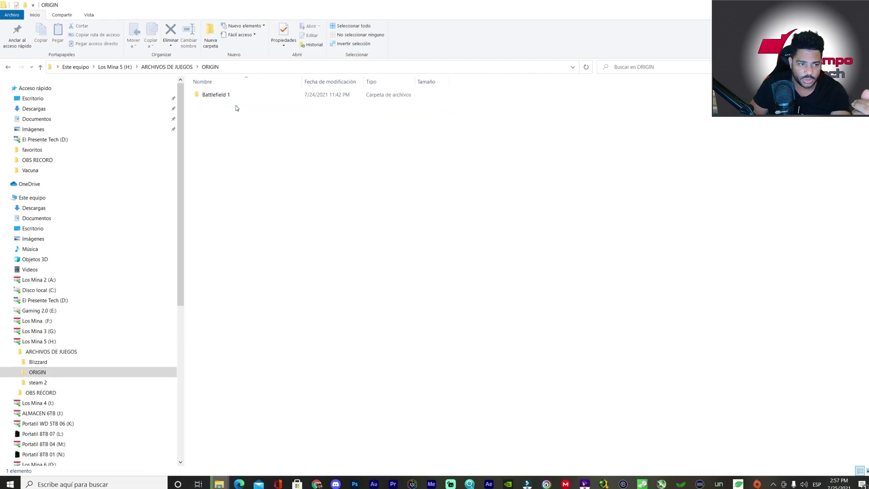
pyautogui.press('BackSpace')
pyautogui.press('BackSpace')
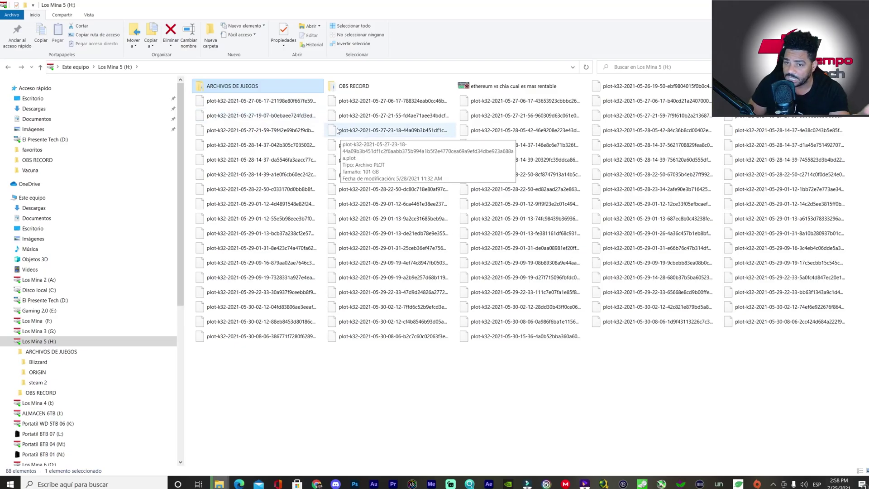
# Create a new folder named "Plots NFT Disco H" in the root of Los Mina 5 (H:)
pyautogui.moveTo(333, 121)
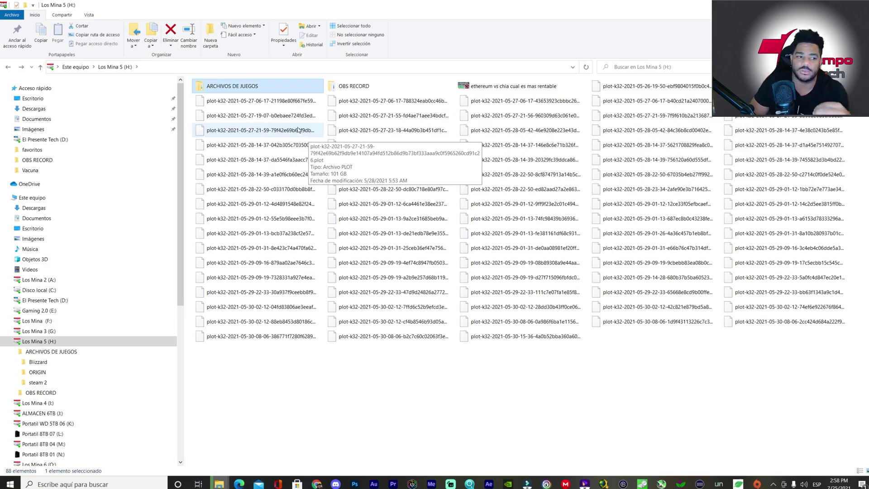
pyautogui.click(276, 104)
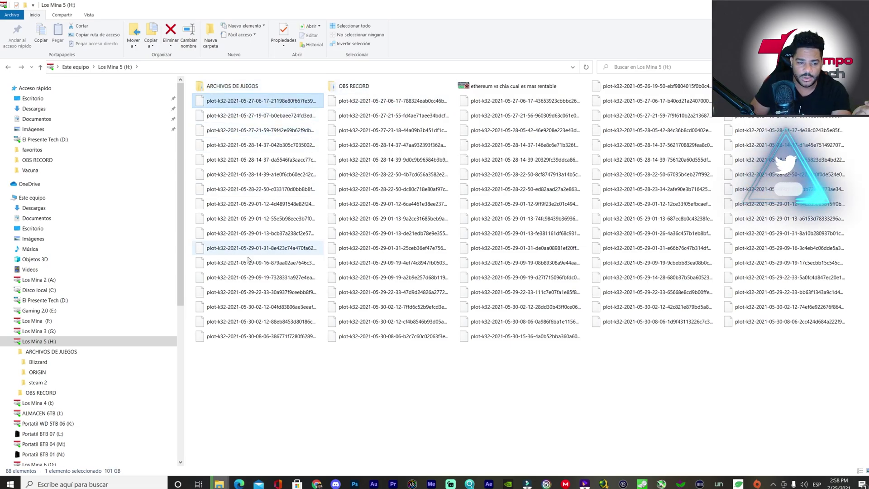
pyautogui.rightClick(265, 359)
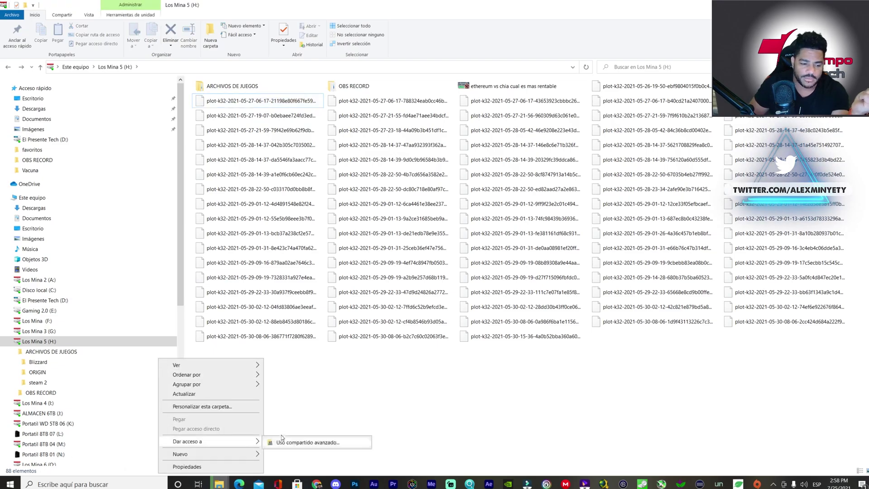
pyautogui.moveTo(224, 453)
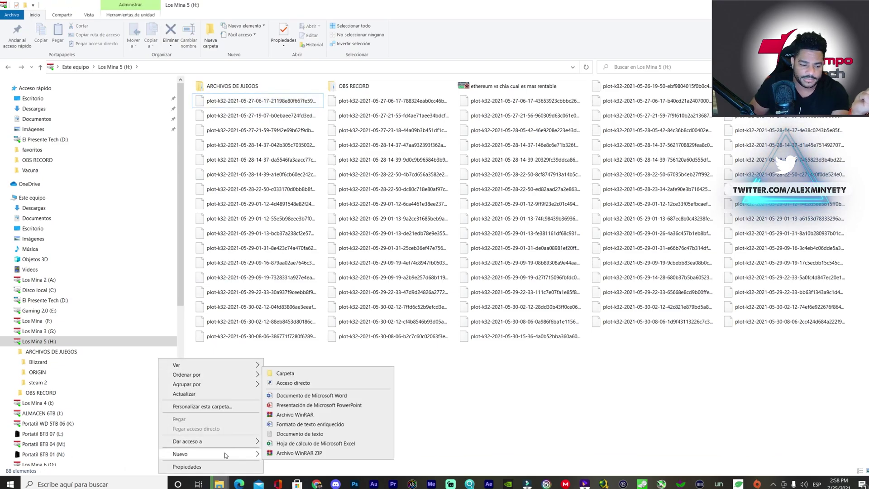
pyautogui.click(285, 374)
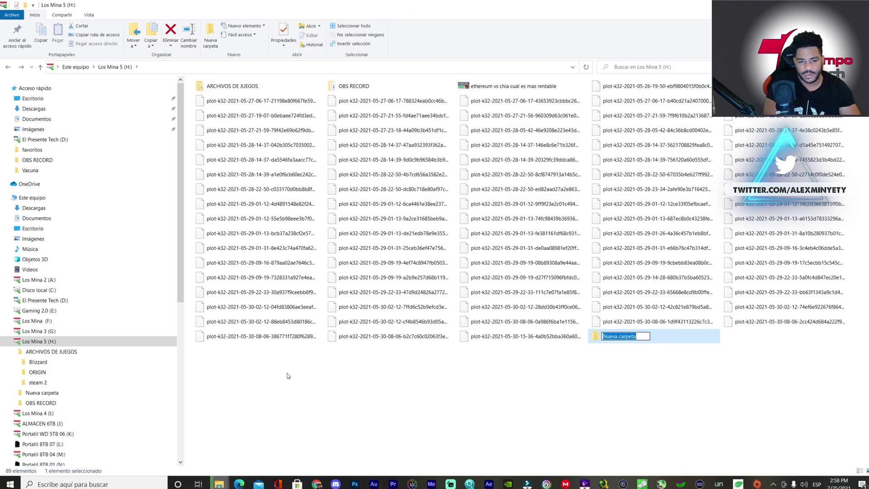
pyautogui.write('Plots NF')
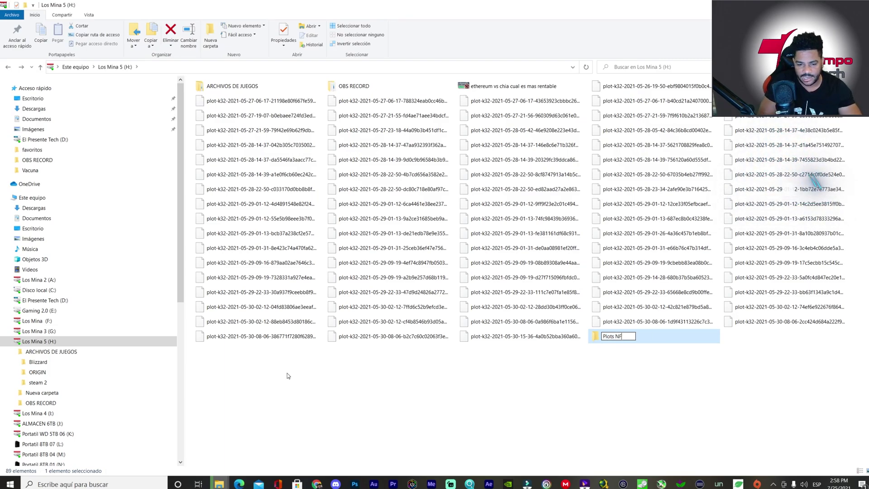
pyautogui.write('T  Disc')
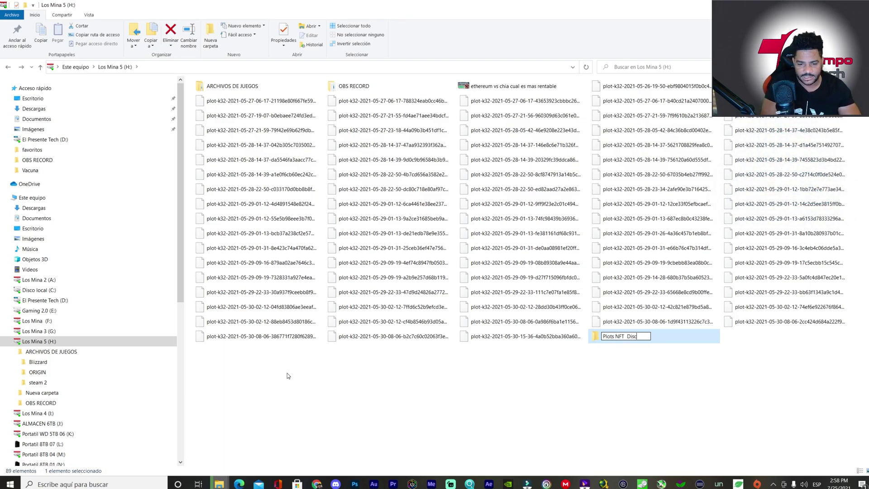
pyautogui.write('o H')
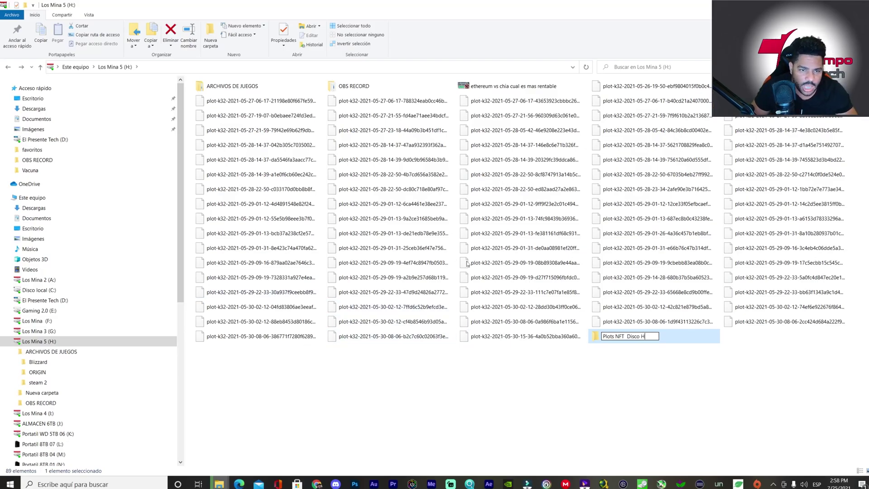
pyautogui.click(482, 355)
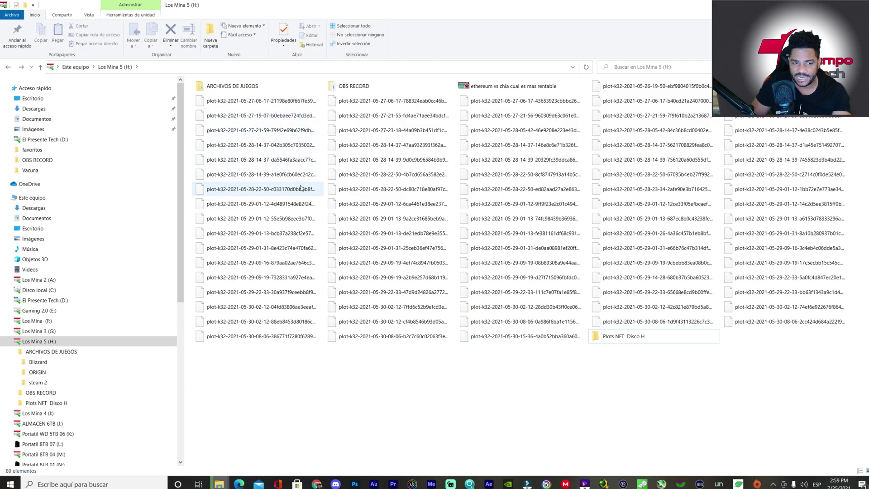
# Open Hard Disk Sentinel, examine the health overview of the WDC WD60EFRX and PCIe SSD (E: Gaming 2.0) drives, and close its window
pyautogui.moveTo(303, 190)
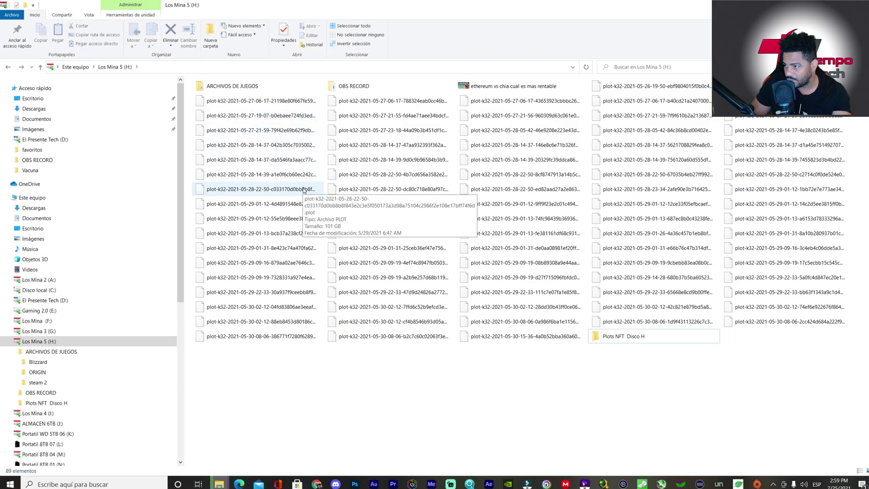
pyautogui.moveTo(500, 236)
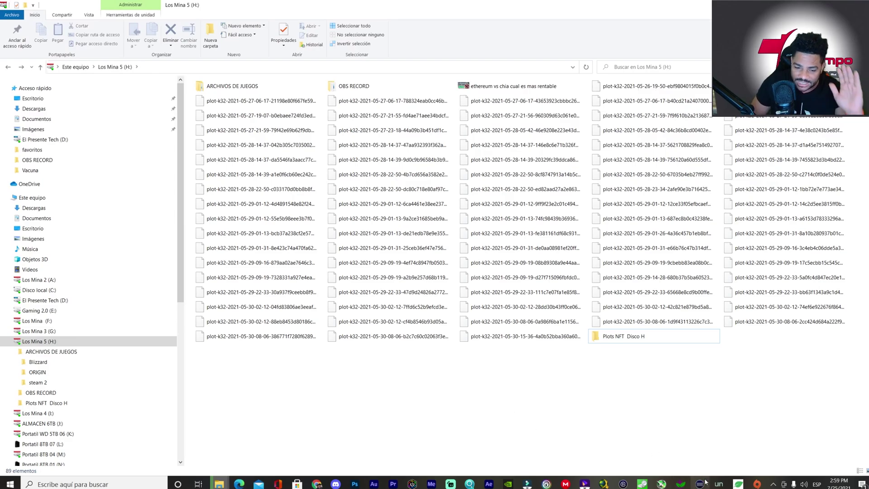
pyautogui.click(773, 484)
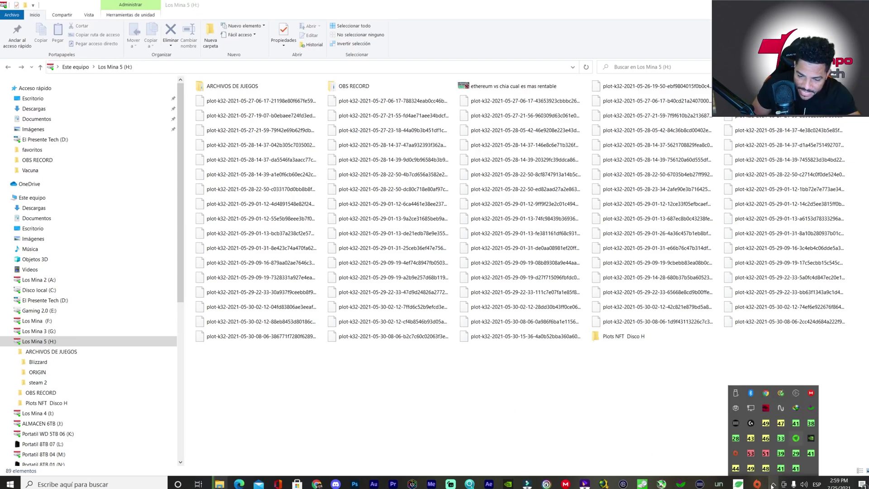
pyautogui.click(797, 424)
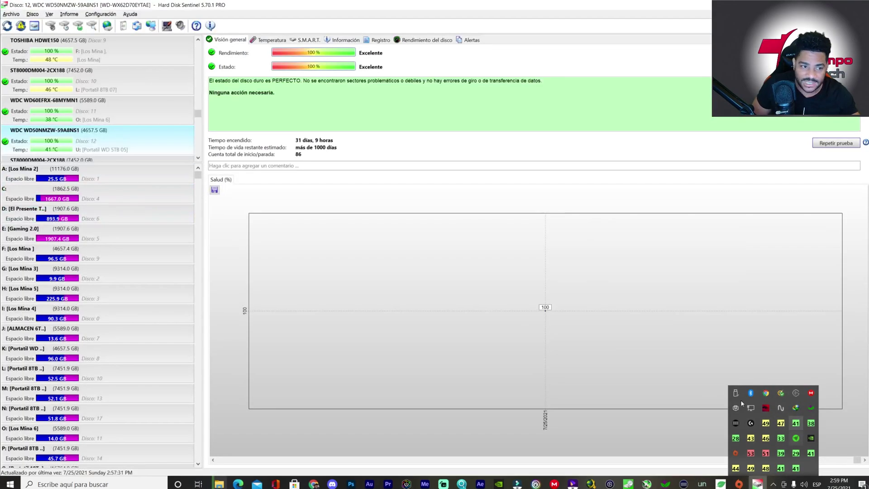
pyautogui.click(104, 94)
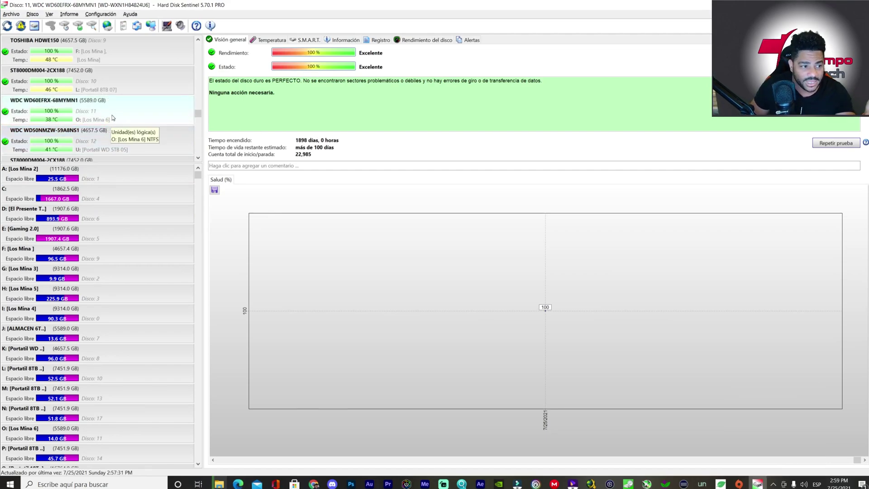
pyautogui.scroll(3, 114, 118)
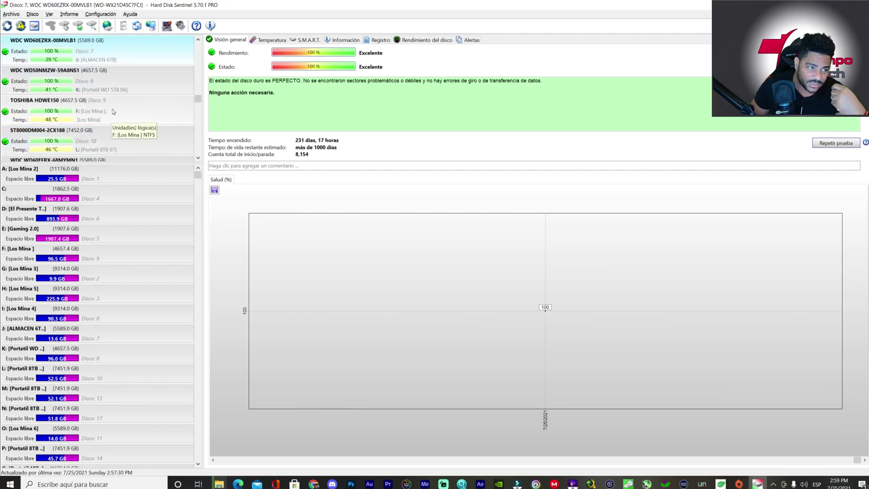
pyautogui.scroll(3, 116, 111)
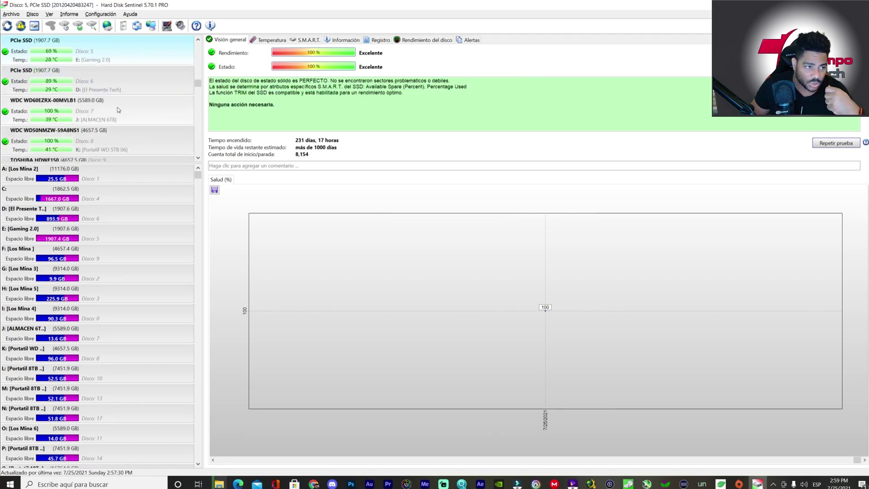
pyautogui.click(99, 86)
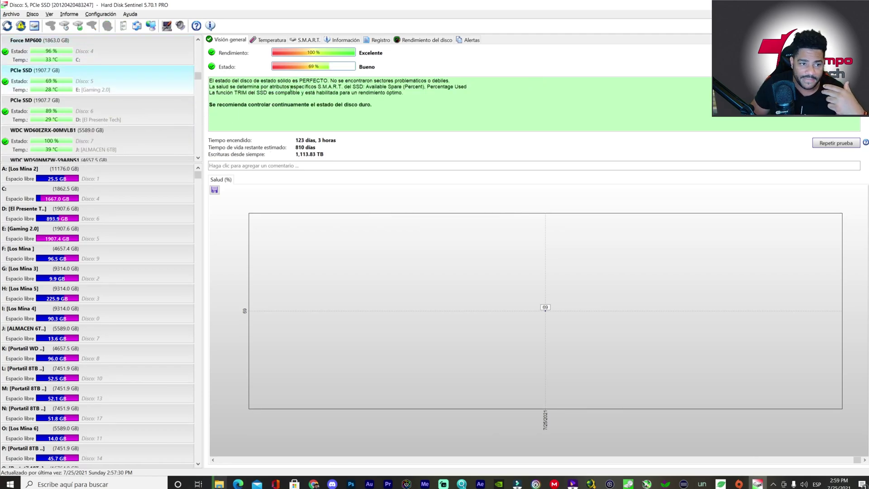
pyautogui.moveTo(311, 73)
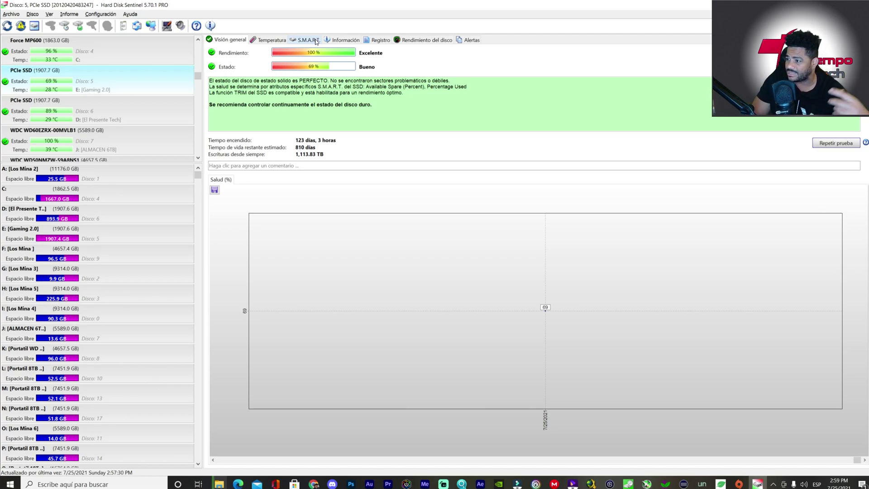
pyautogui.click(859, 5)
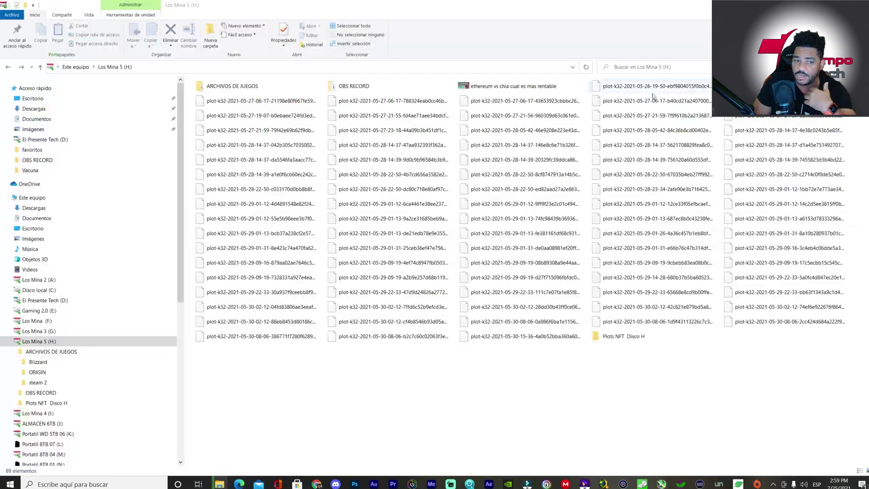